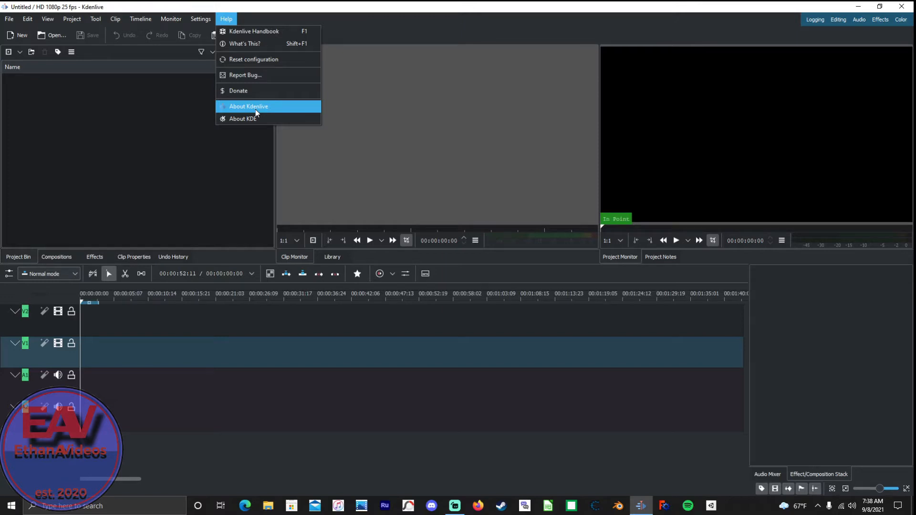
Check the About Kdenlive information and switch to the Editing workspace layout.
click(256, 110)
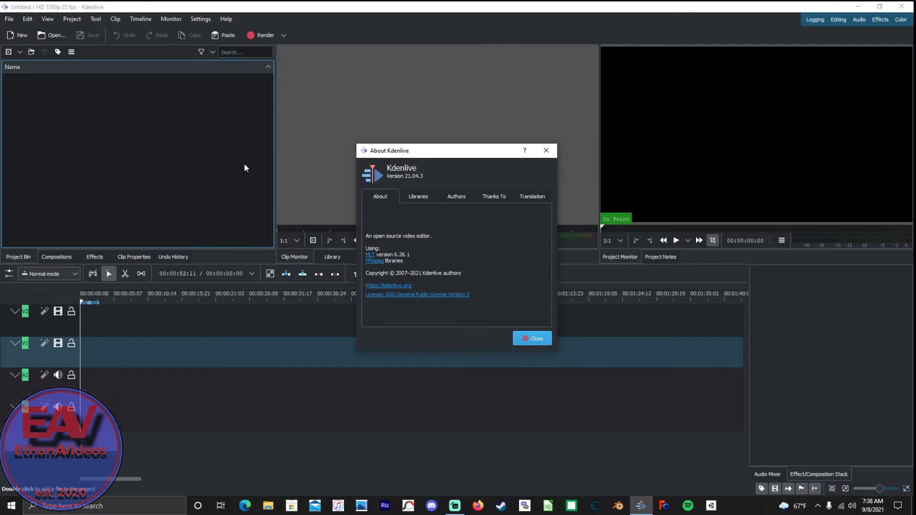
click(533, 338)
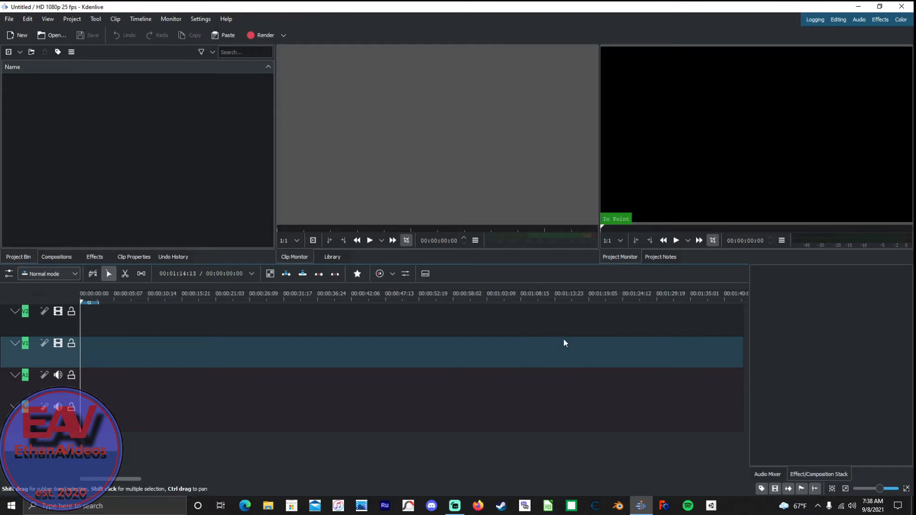
click(837, 19)
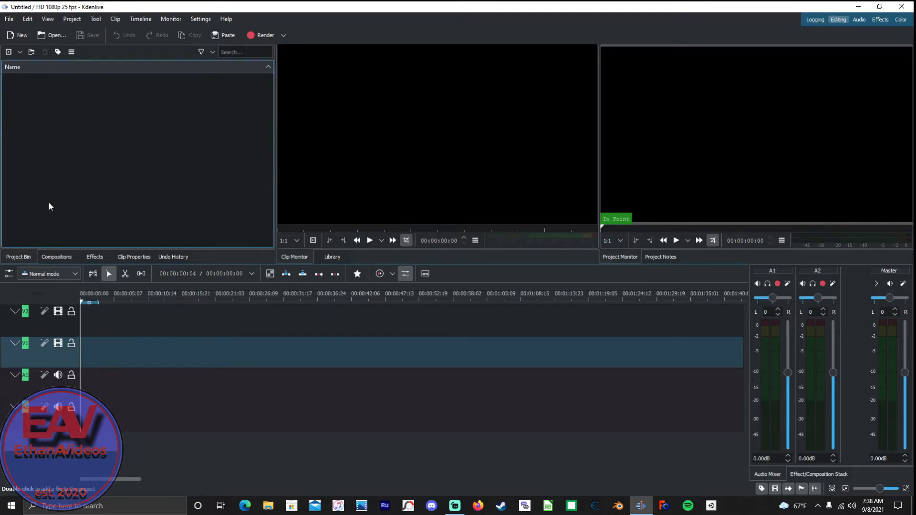
Look through the Compositions, Effects, Clip Properties and Undo History views, and return to the Project Bin.
click(58, 258)
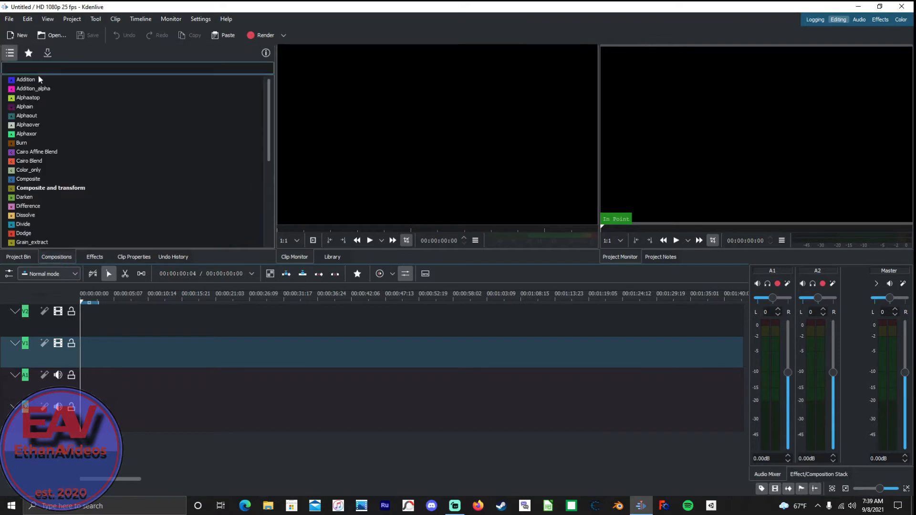
click(95, 257)
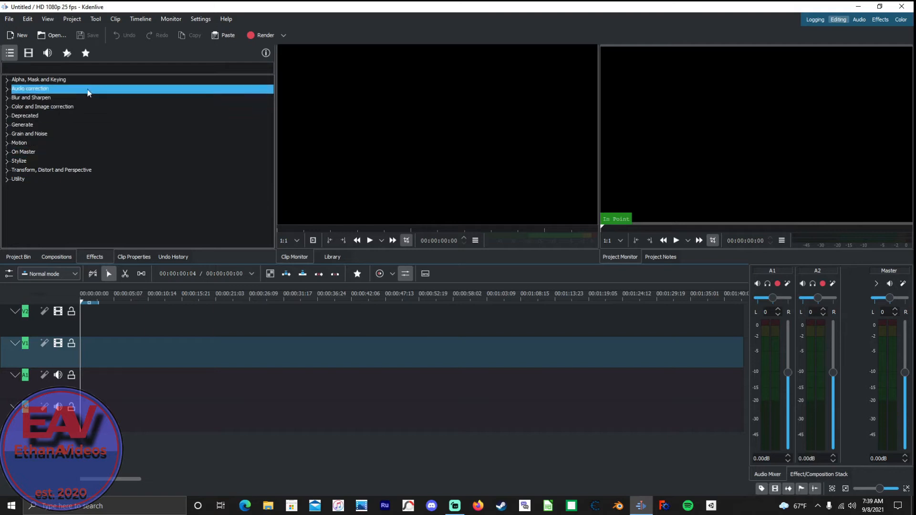
click(135, 257)
click(167, 256)
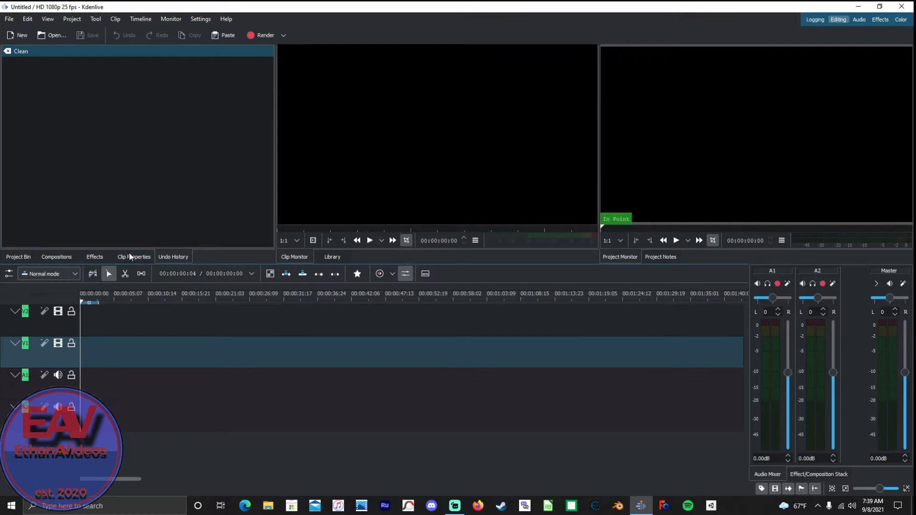
click(24, 257)
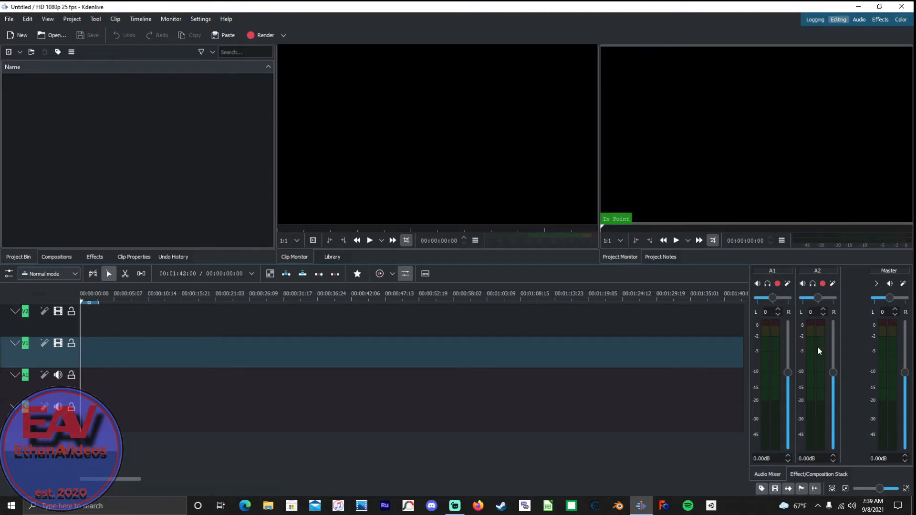
View the Effect/Composition Stack and bring the displaced Audio Mixer back by reloading the Editing workspace layout.
click(809, 476)
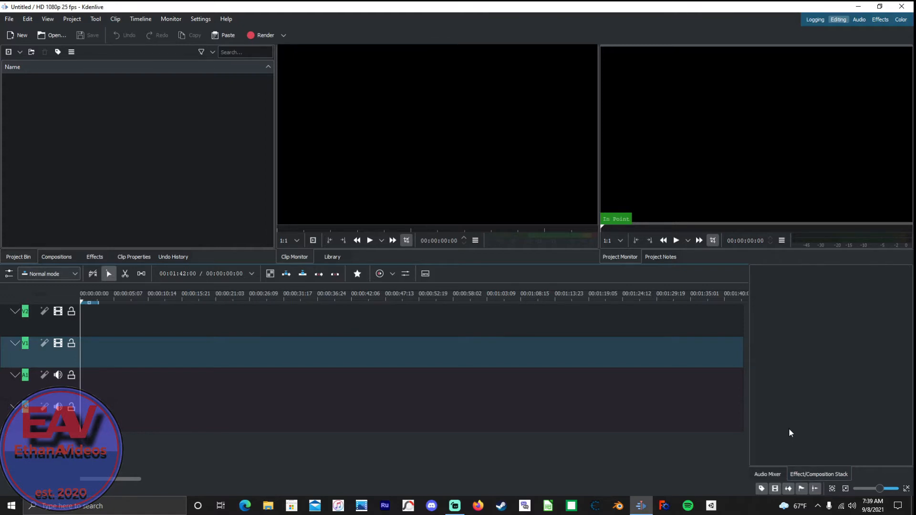
drag(772, 475, 158, 377)
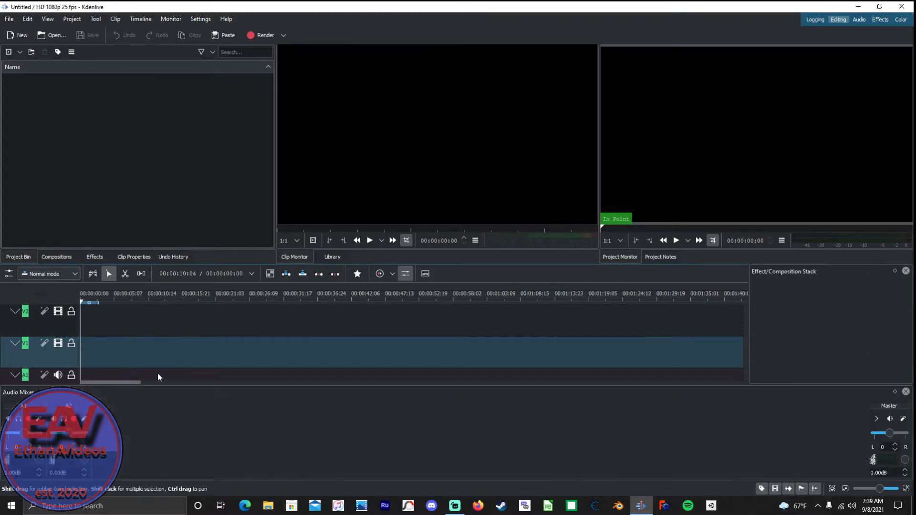
click(906, 392)
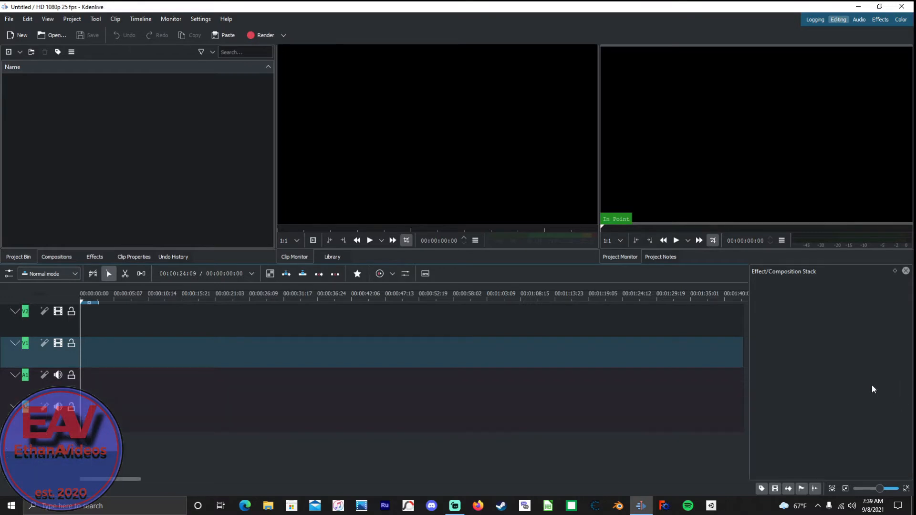
click(838, 22)
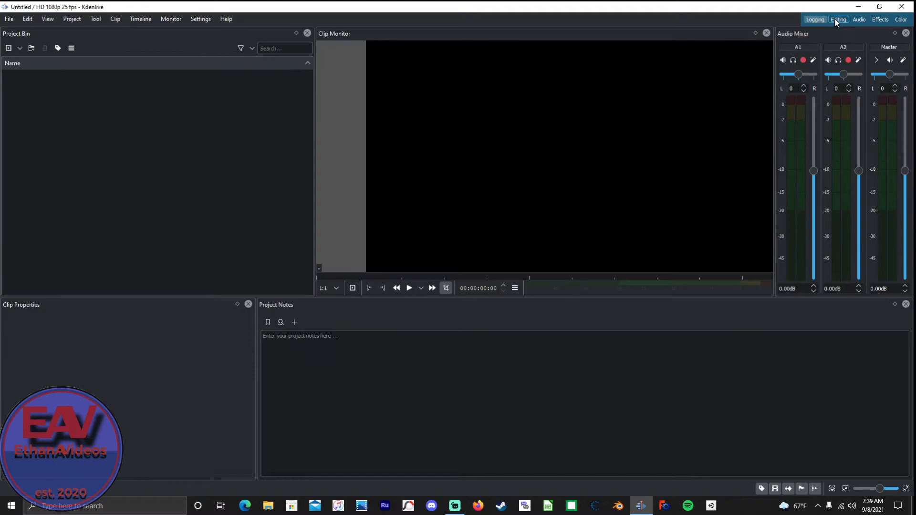
click(835, 19)
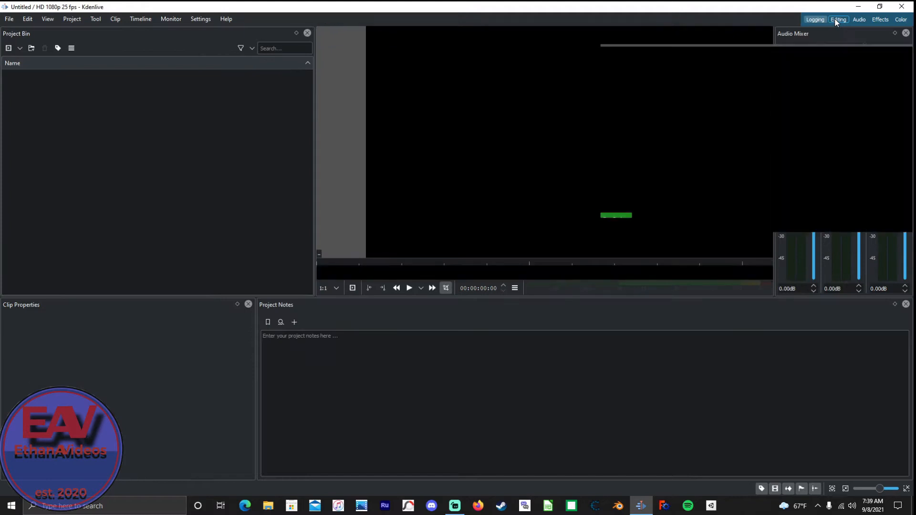
click(818, 476)
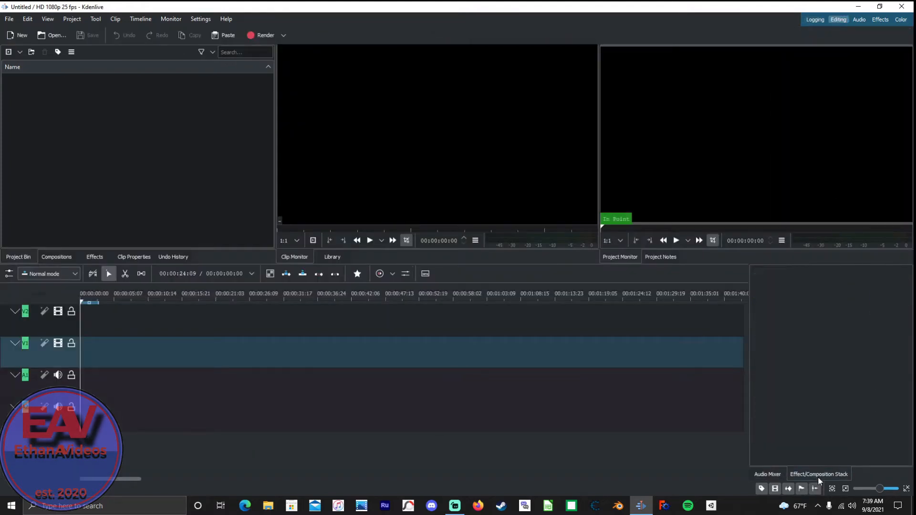
click(770, 474)
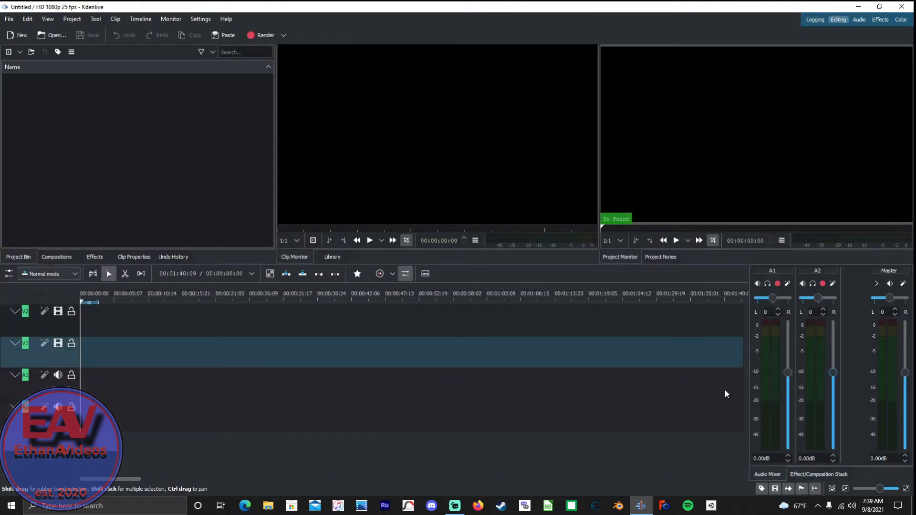
Examine the new-project settings with their project files and the browser for existing projects, closing both without changes.
click(16, 37)
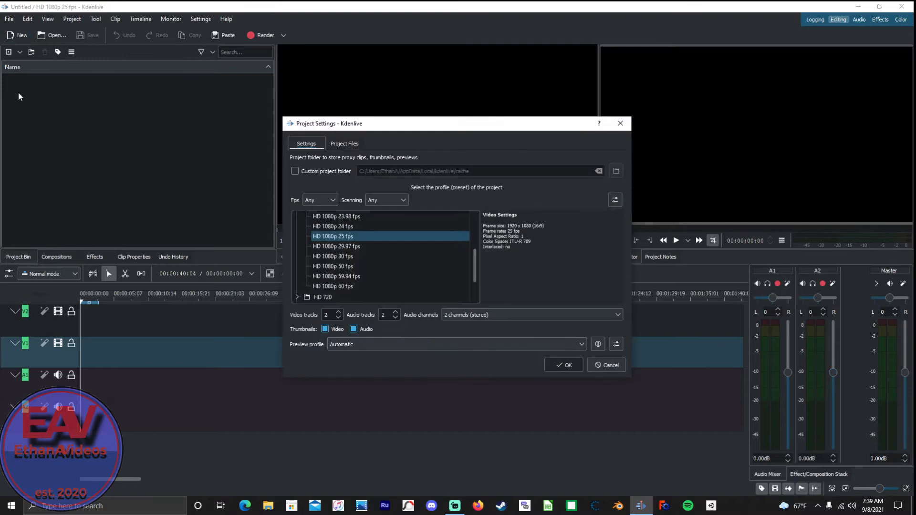
click(355, 142)
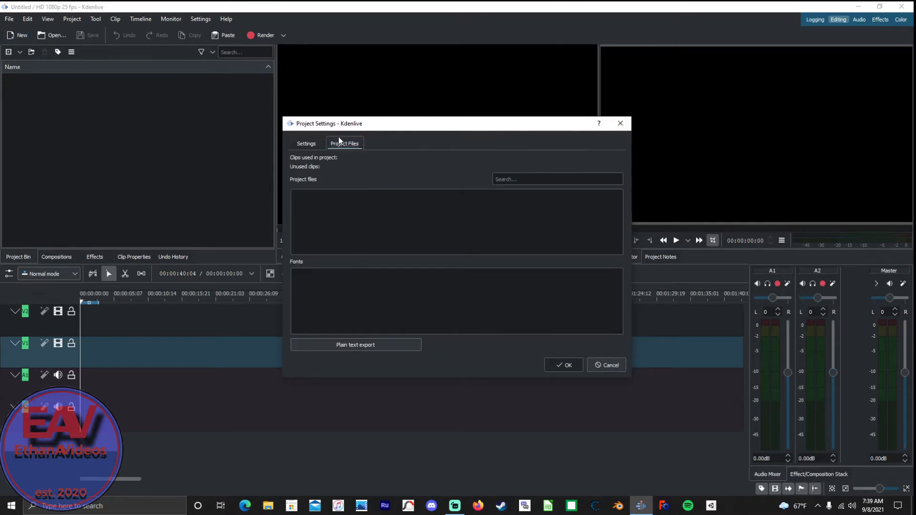
click(621, 124)
click(45, 40)
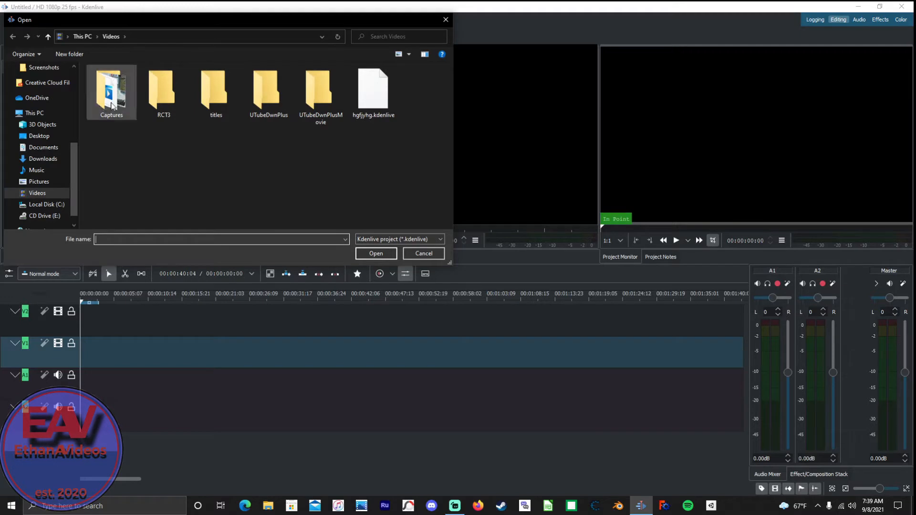
click(443, 22)
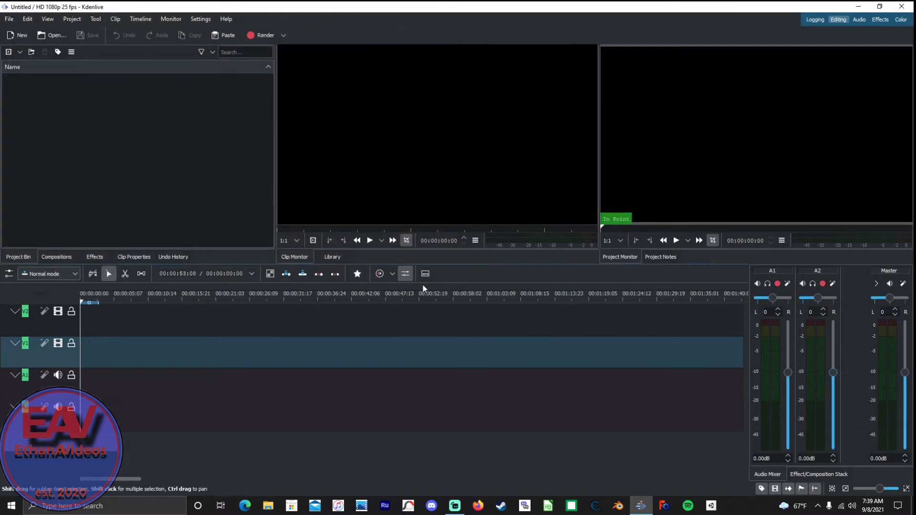
Uncover the desktop and group the three video files IMG_4120, IMG_4121 and IMG_4122 in one column.
click(881, 7)
drag(716, 131, 516, 492)
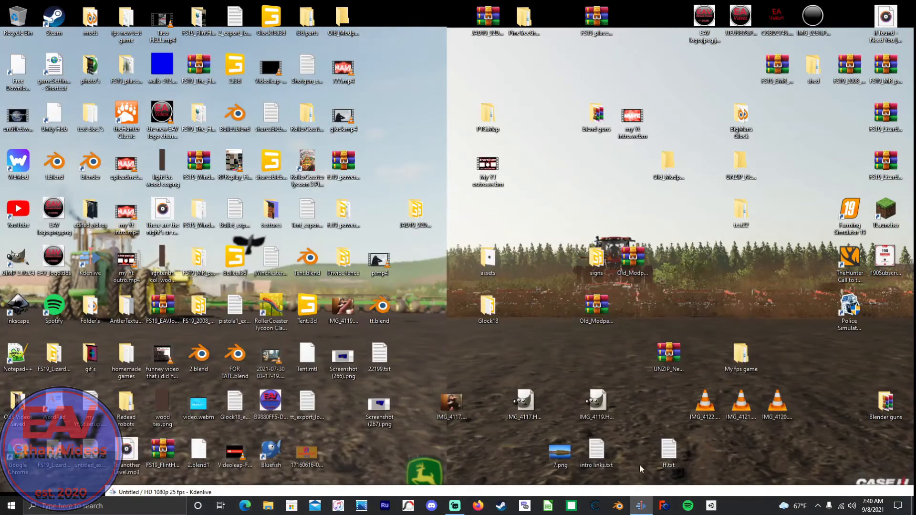
drag(704, 404, 415, 79)
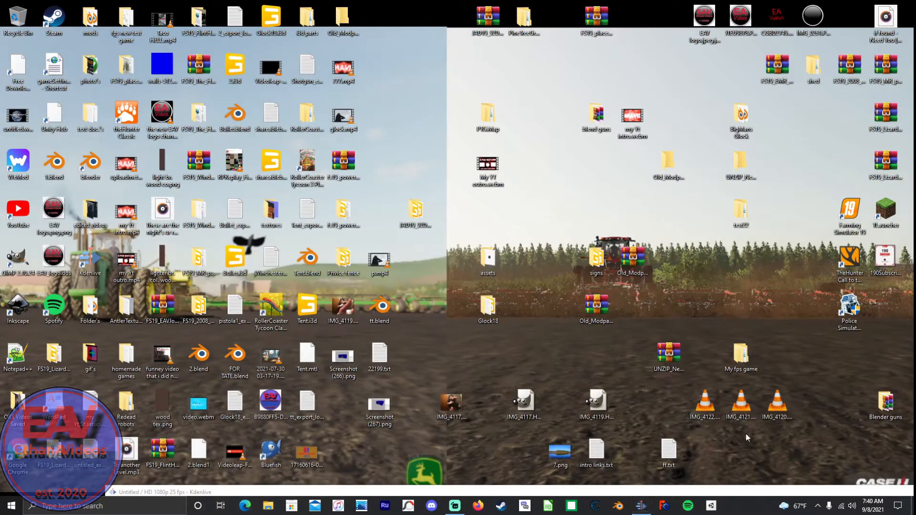
click(741, 406)
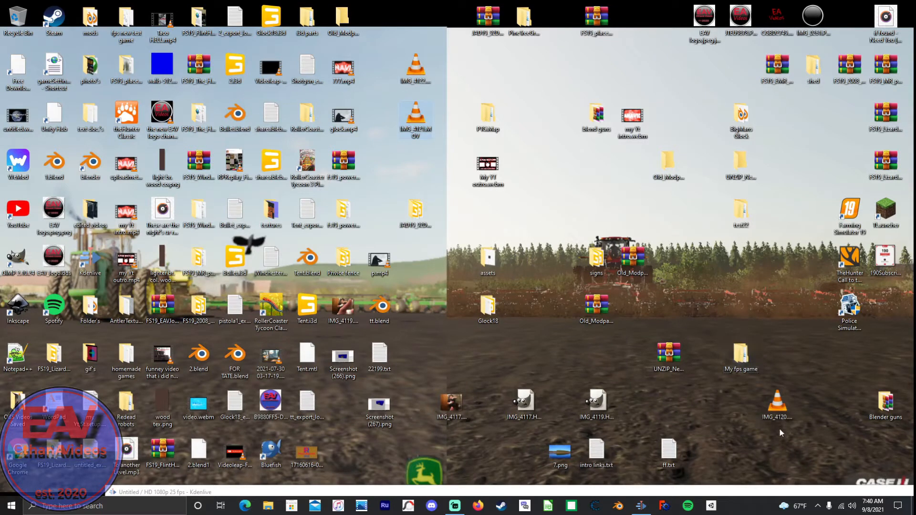
click(777, 410)
drag(777, 410, 415, 167)
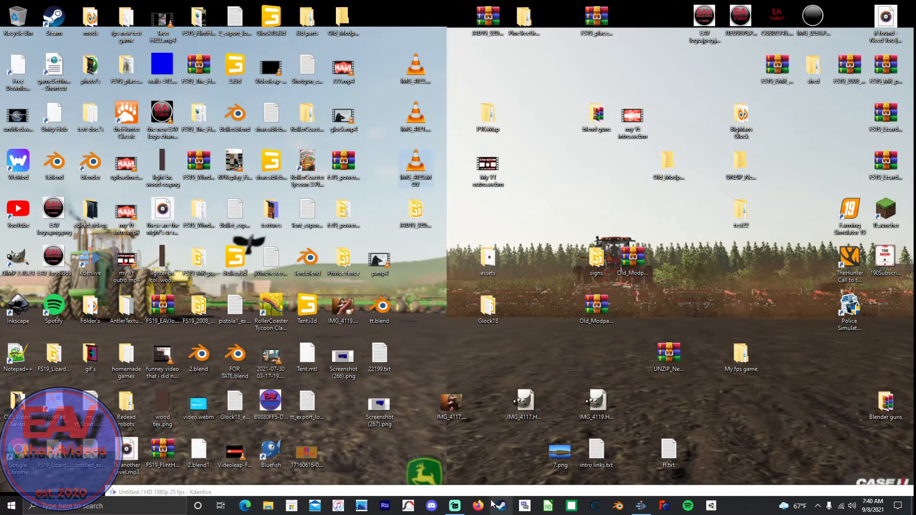
Import IMG_4120.MOV, IMG_4121.MOV and IMG_4122.MOV from the desktop into the Project Bin.
drag(501, 492, 562, 204)
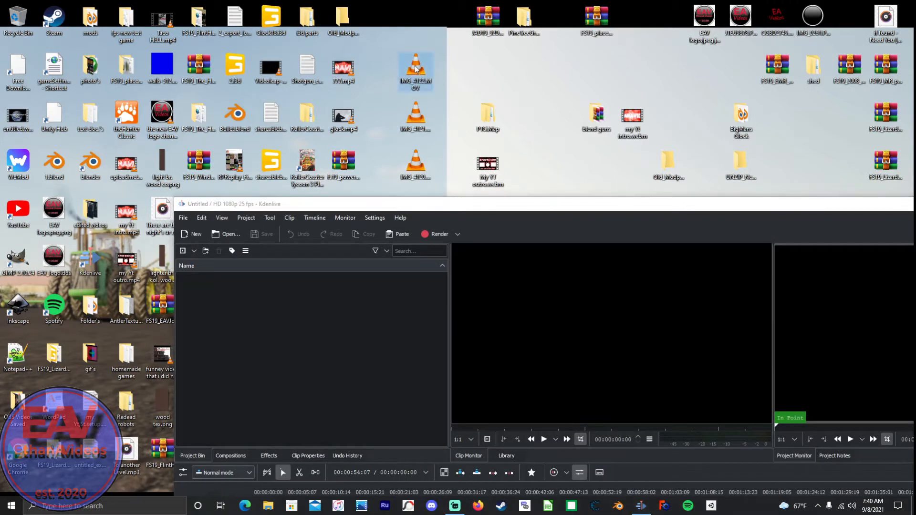
click(416, 118)
ctrl+click(413, 162)
ctrl+click(415, 69)
drag(415, 71, 234, 308)
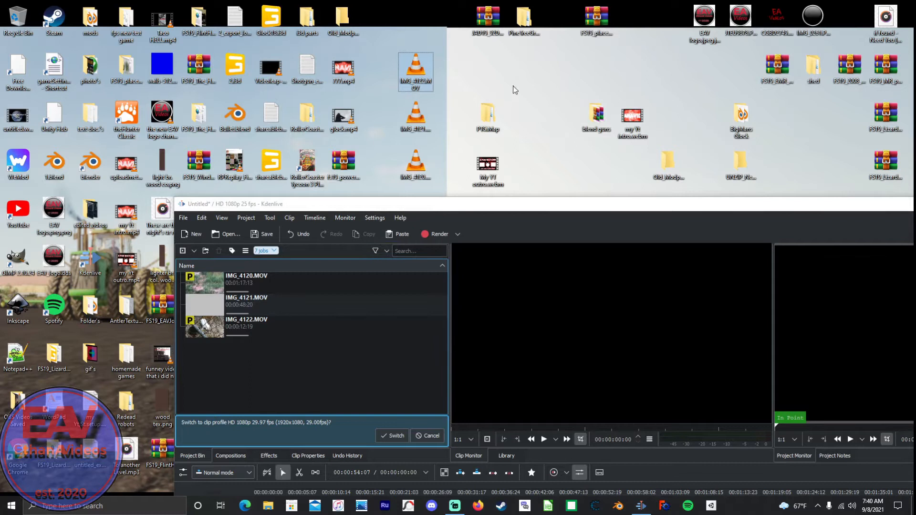
Import the music file "if found - Need You [NCS Release].mp3" from the desktop into the Project Bin.
click(494, 206)
drag(474, 181, 475, 175)
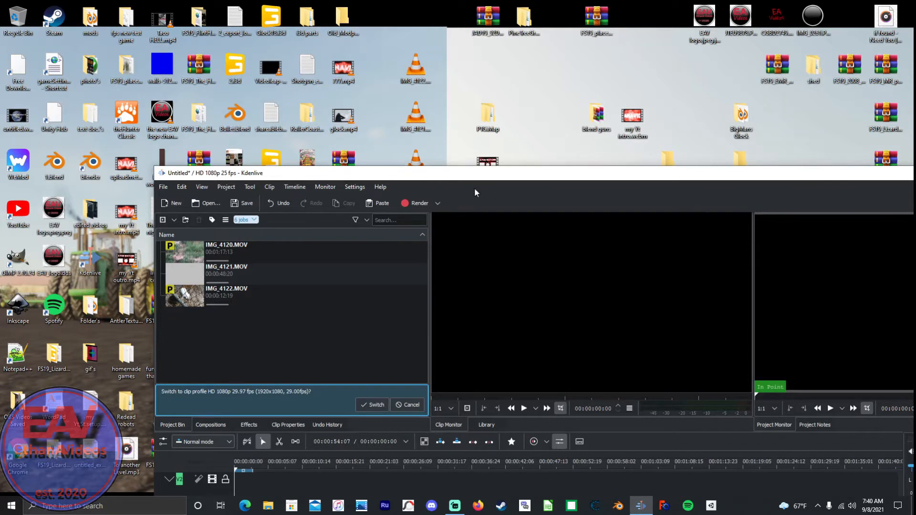
drag(474, 182, 474, 186)
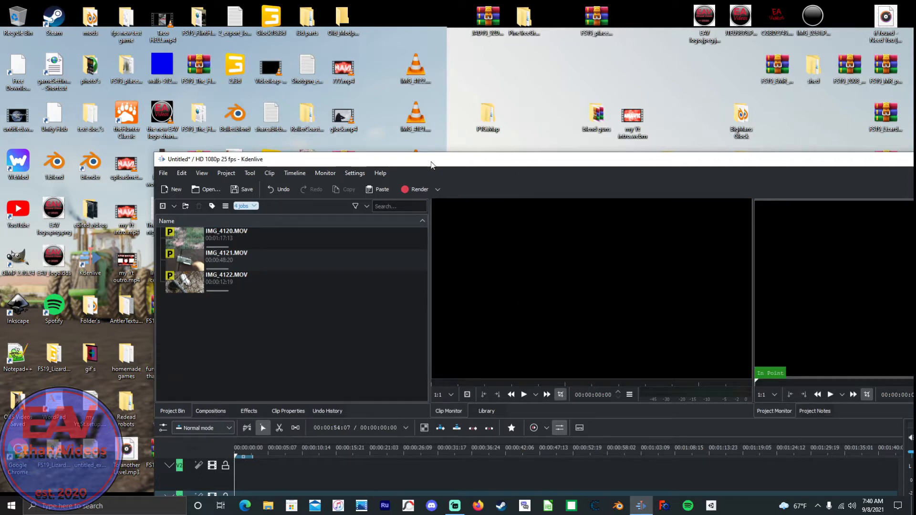
drag(431, 165, 411, 168)
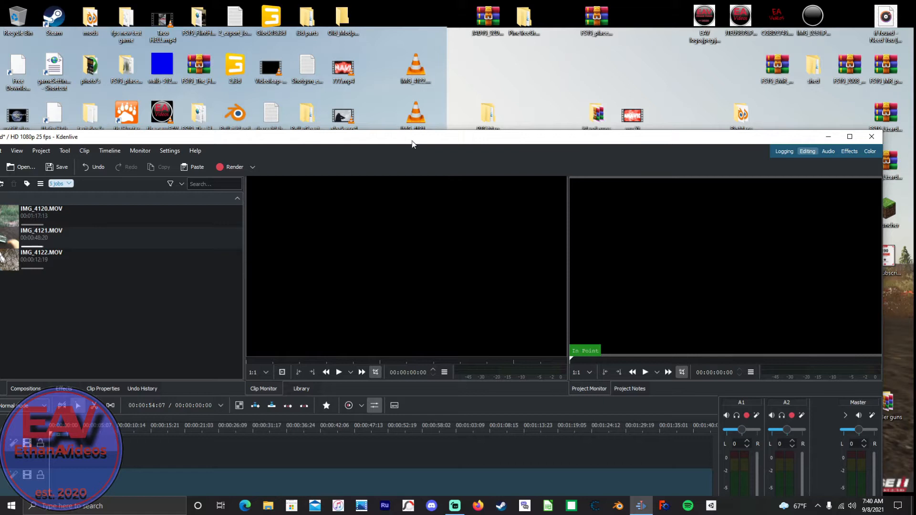
click(537, 81)
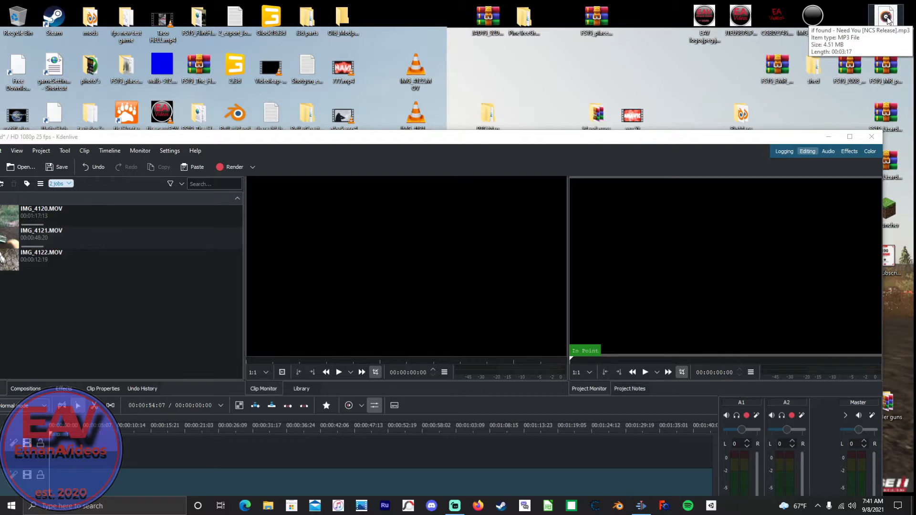
drag(887, 18, 130, 304)
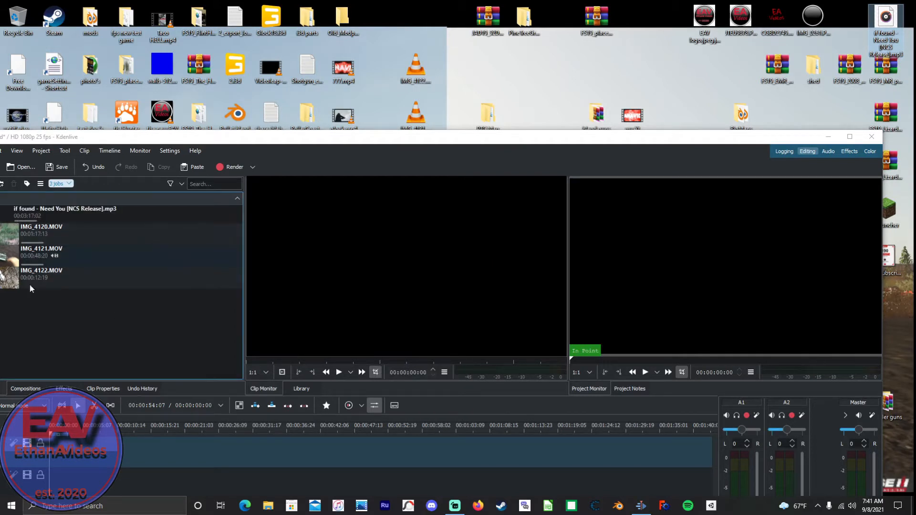
Maximize the project window again.
drag(259, 144, 297, 142)
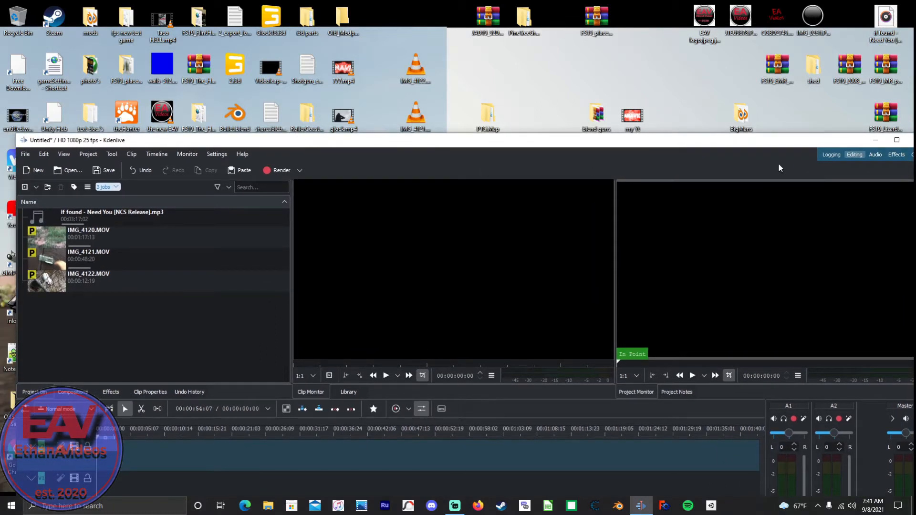
drag(778, 165, 764, 147)
click(883, 122)
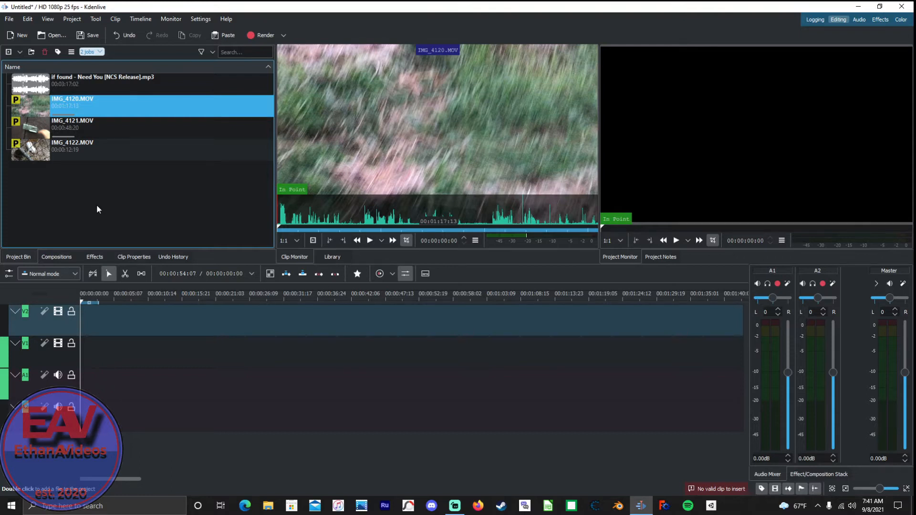
click(117, 171)
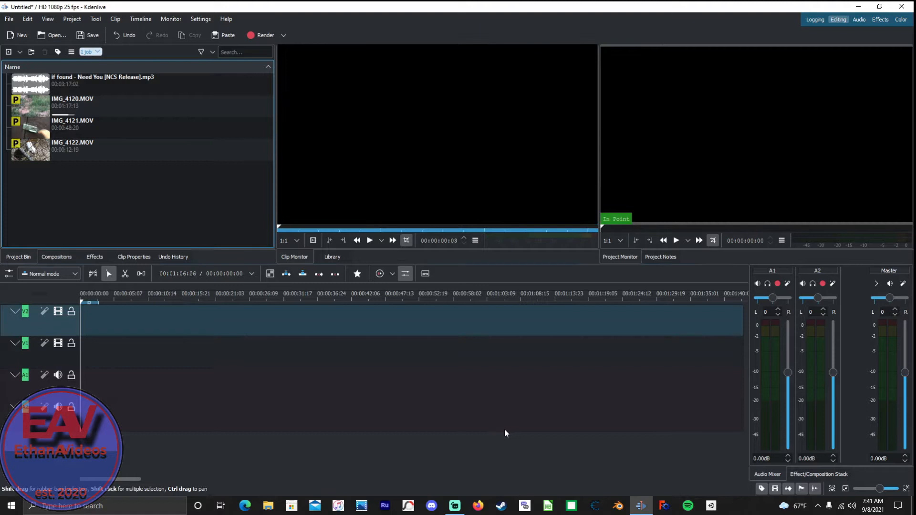
click(817, 508)
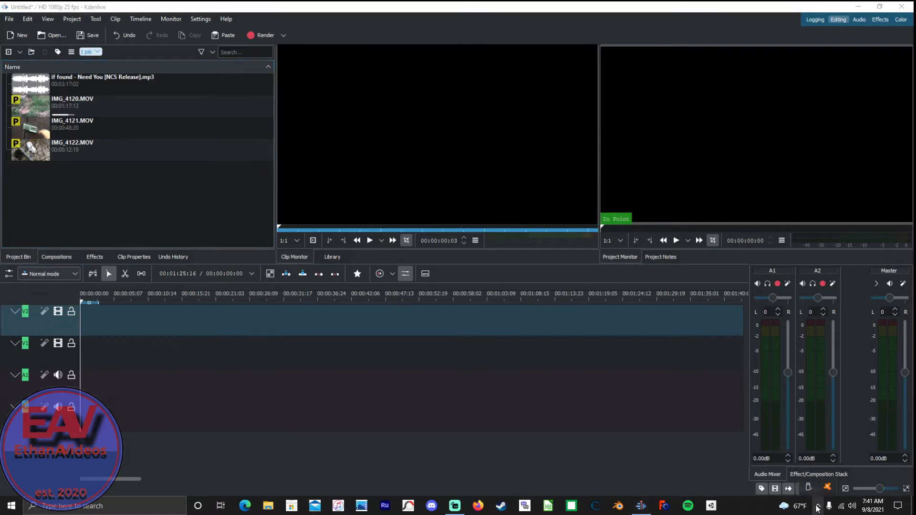
click(817, 509)
click(639, 510)
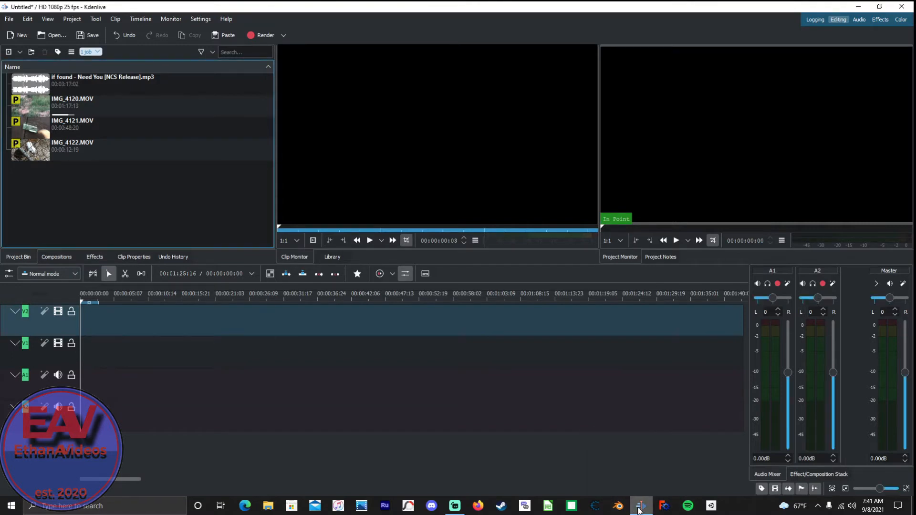
Place IMG_4120.MOV at the start of the timeline, with its video on track V1 and its audio on A1.
click(47, 112)
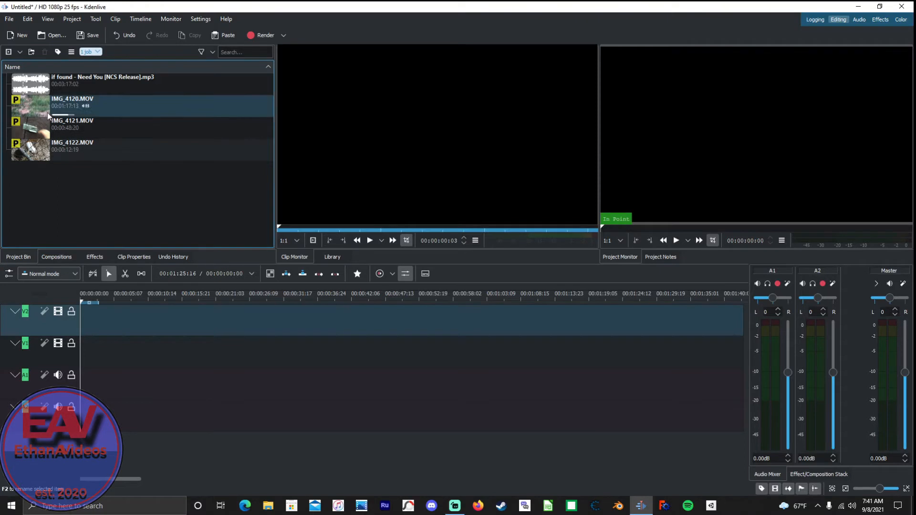
click(83, 127)
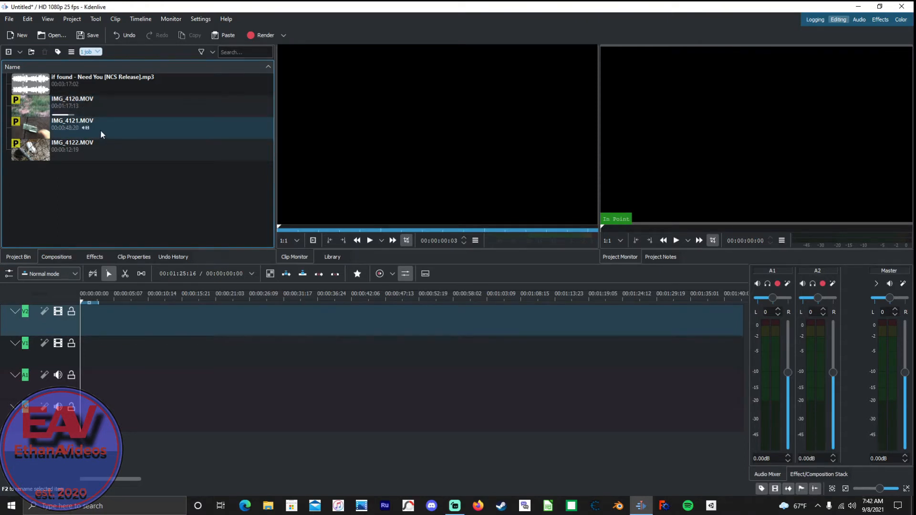
click(101, 130)
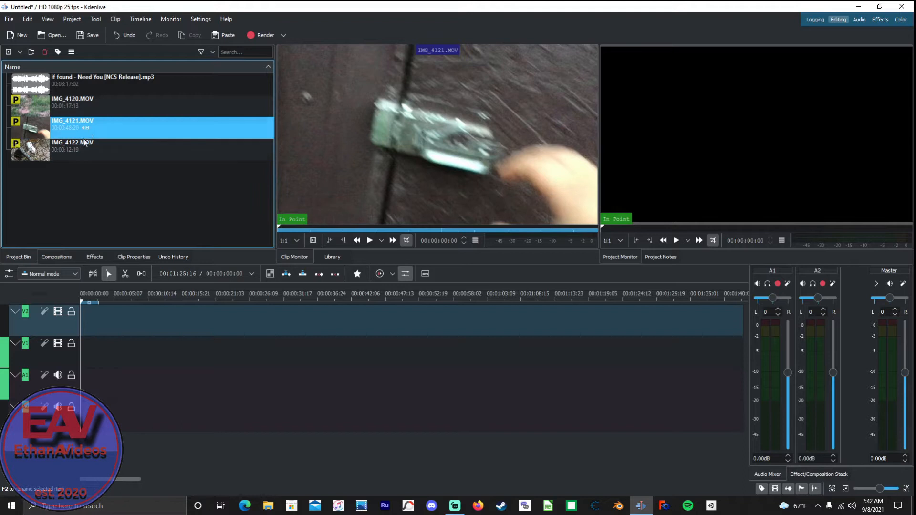
click(105, 107)
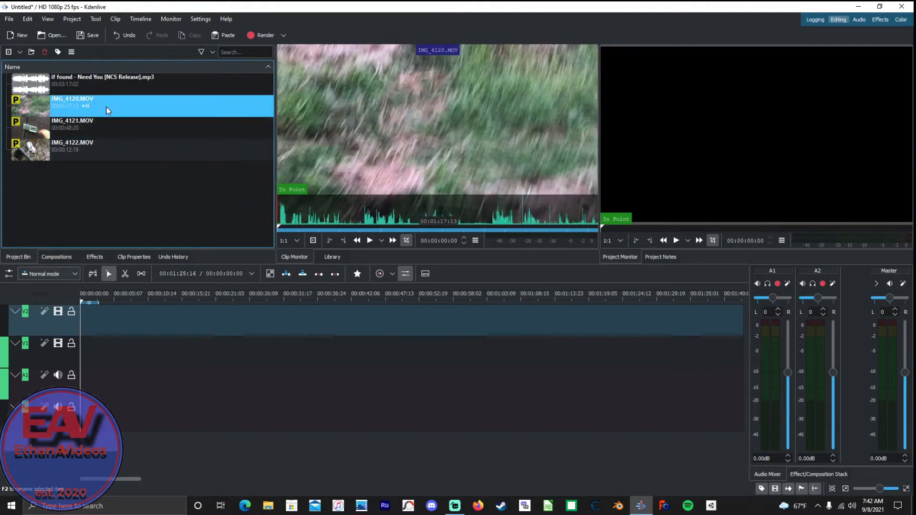
drag(108, 110, 71, 354)
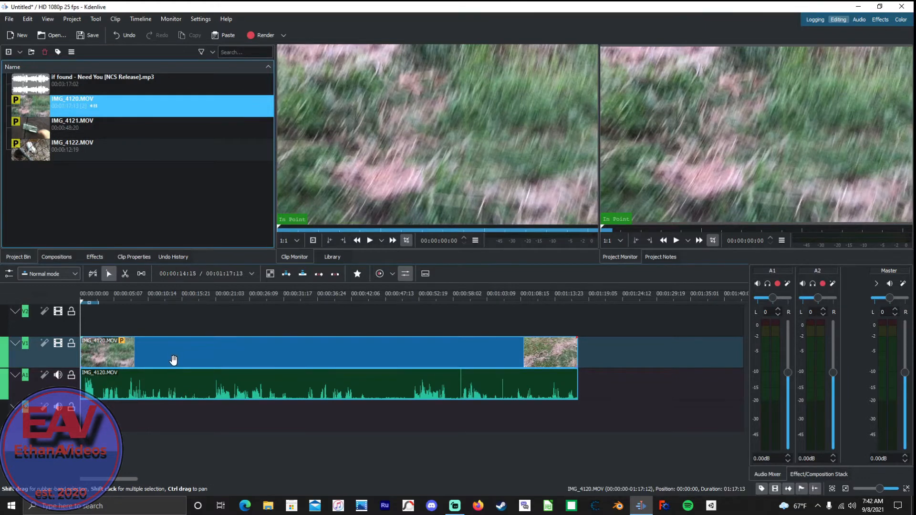
Try moving the IMG_4120.MOV clip up to video track V2, and undo the move.
click(173, 341)
drag(173, 340, 172, 329)
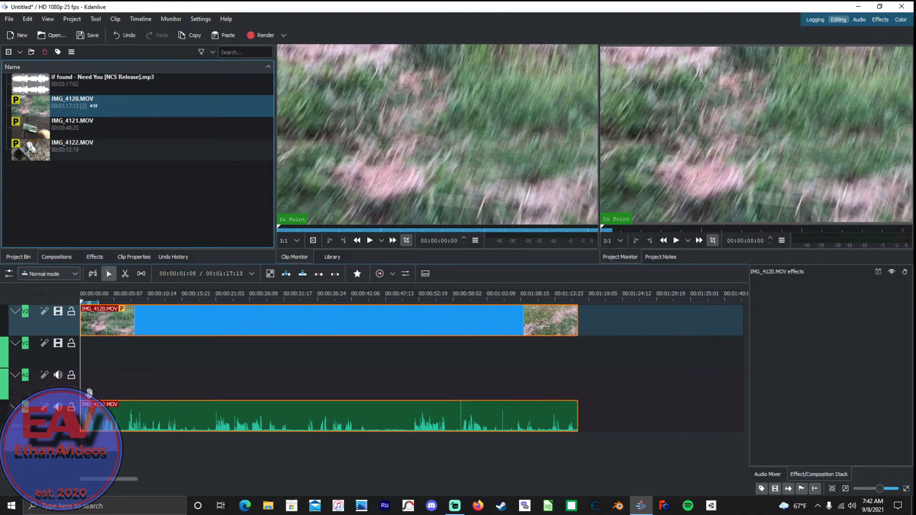
key(ctrl+z)
click(133, 357)
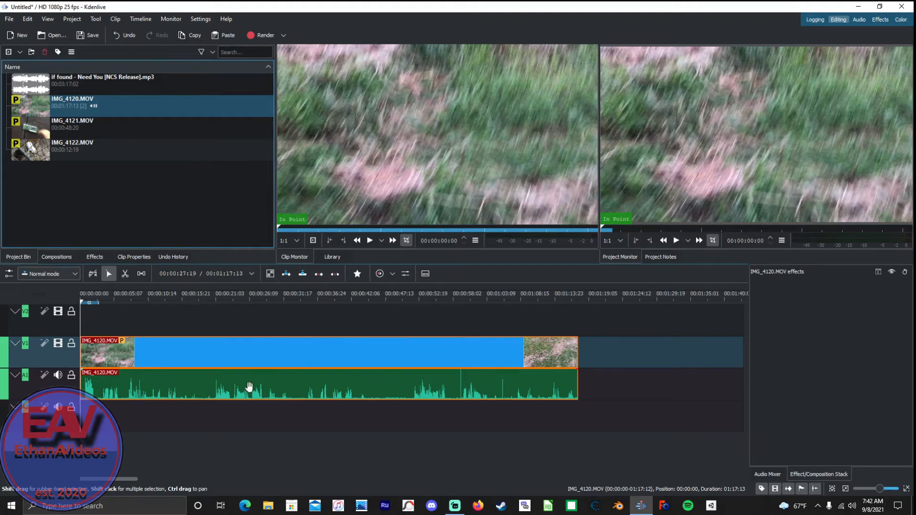
Try out muting audio track A1 under the IMG_4120.MOV clip and unmute it again.
right_click(228, 364)
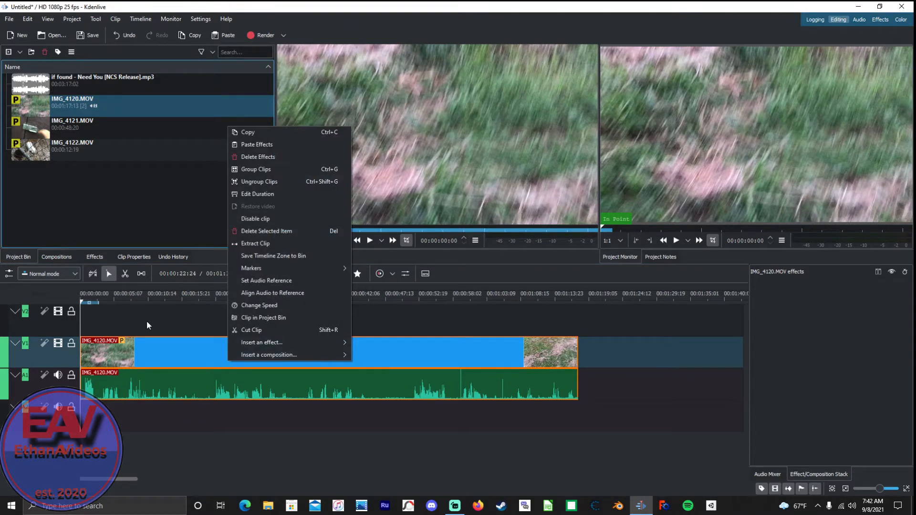
click(147, 320)
click(147, 319)
click(58, 375)
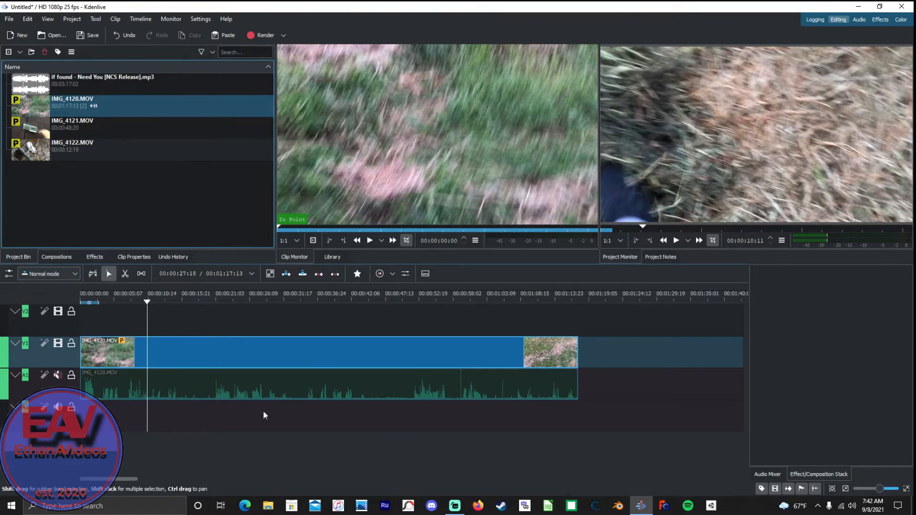
click(58, 375)
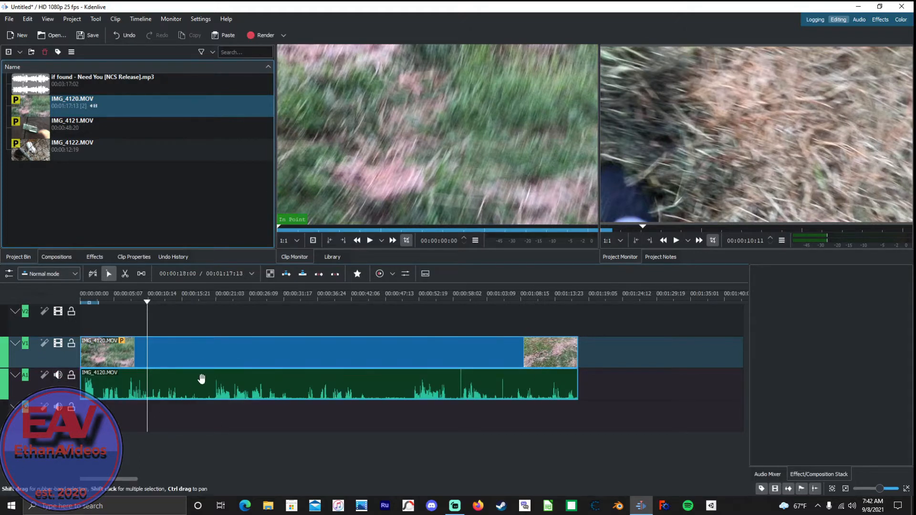
Ungroup the IMG_4120.MOV clip so its video and audio parts are separate.
right_click(211, 355)
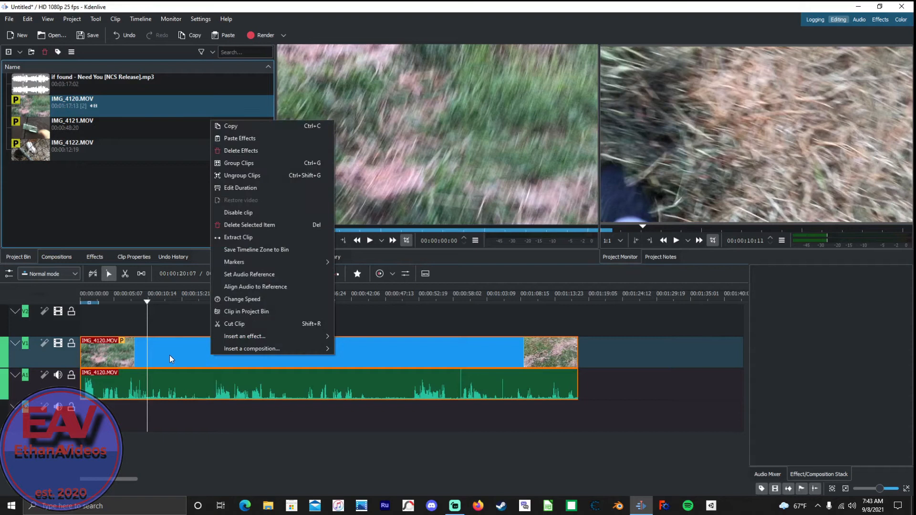
click(348, 319)
click(224, 356)
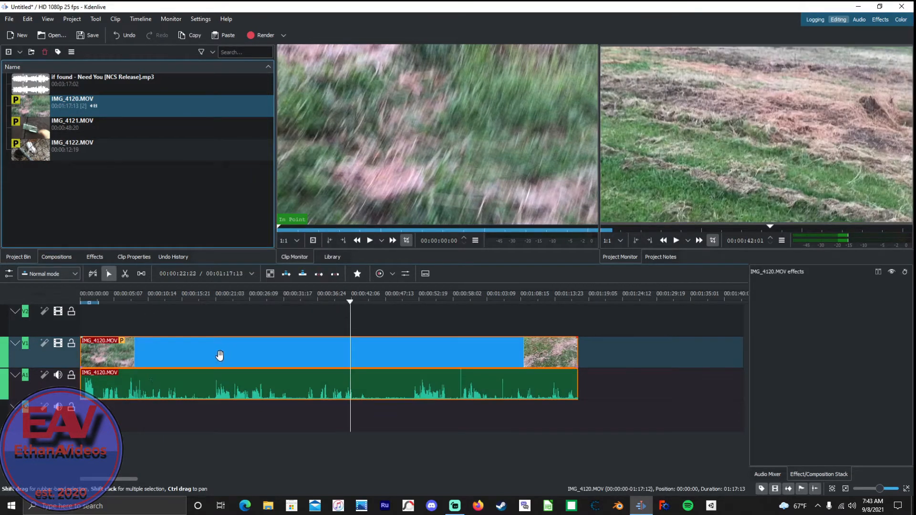
right_click(250, 358)
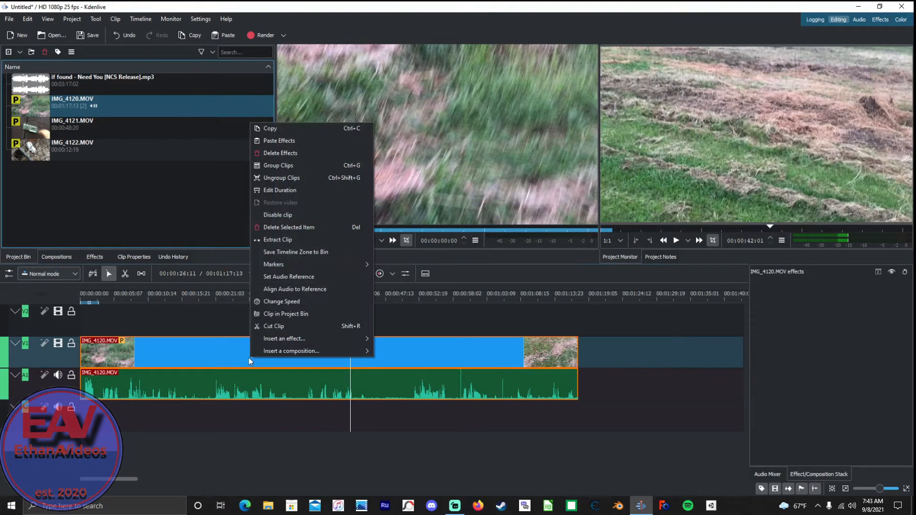
click(282, 178)
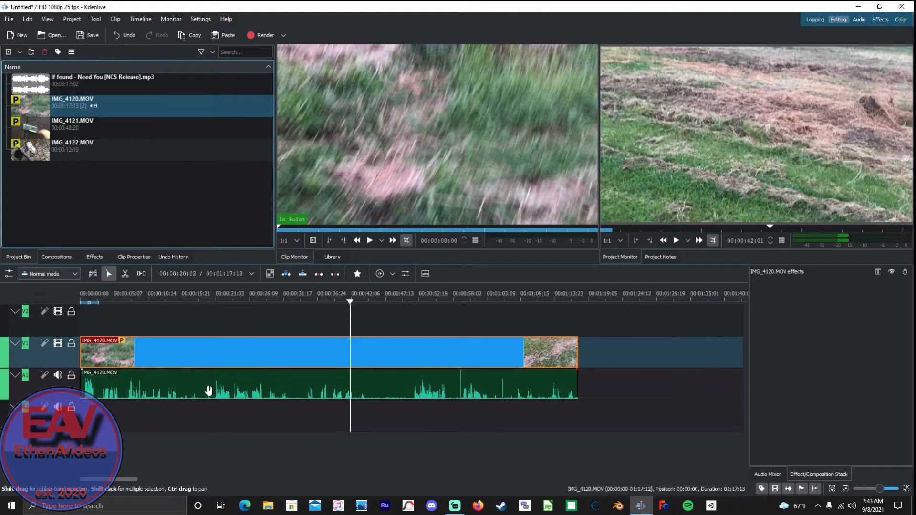
Delete the ungrouped video part of IMG_4120.MOV, shift its audio about 3 seconds along the track, and delete the audio too.
mouse_move(209, 358)
mouse_down()
mouse_move(214, 316)
mouse_move(210, 373)
mouse_up()
key(Delete)
drag(252, 371, 276, 365)
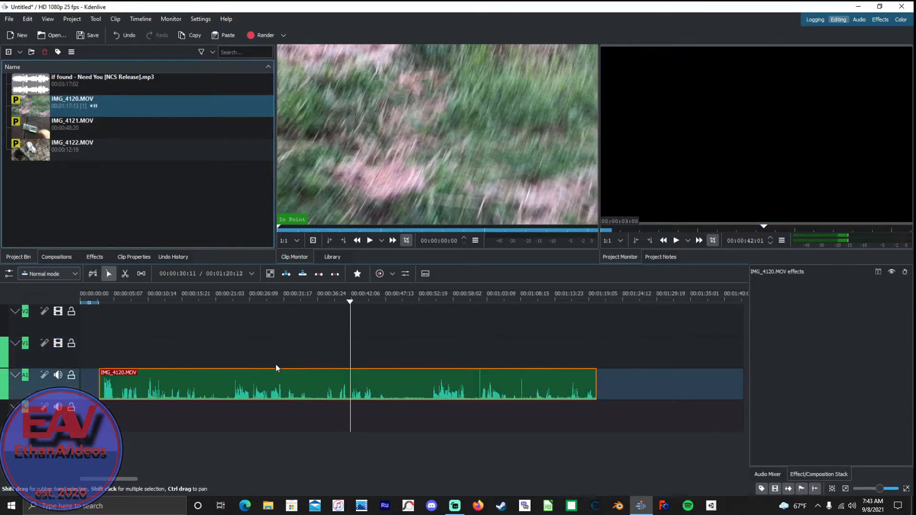
key(Delete)
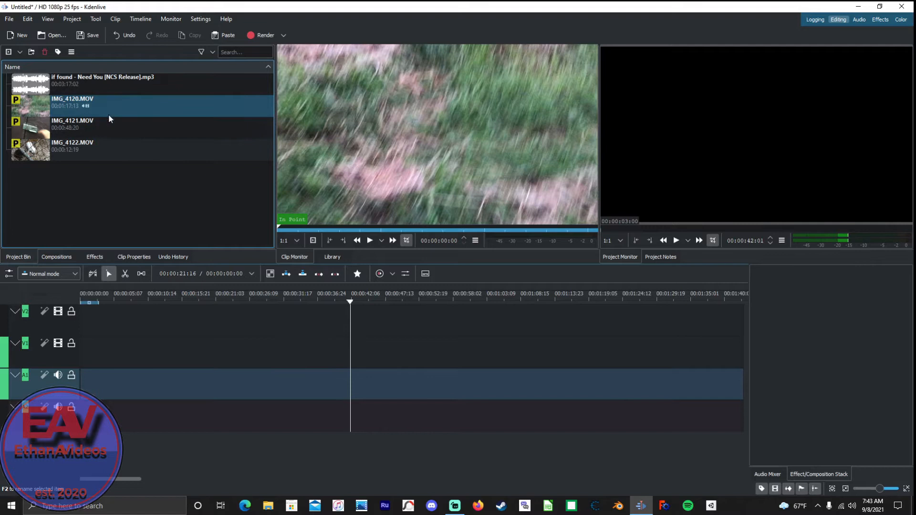
Place IMG_4120.MOV at the start of tracks V1 and A1 and add IMG_4121.MOV directly after it.
drag(113, 109, 109, 377)
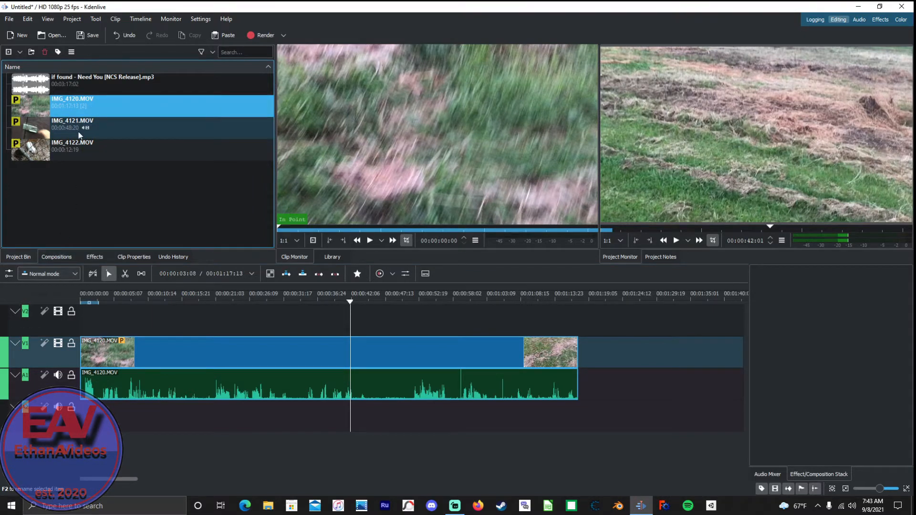
click(117, 127)
drag(116, 127, 482, 371)
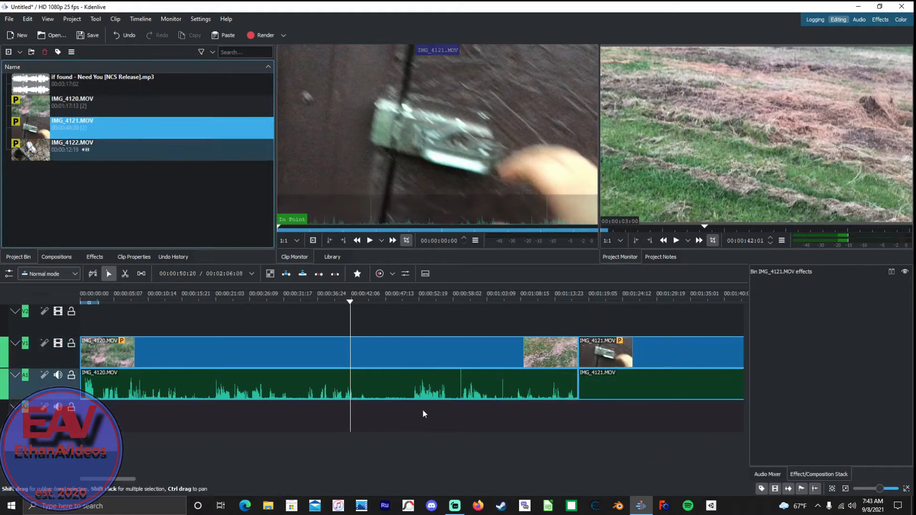
scroll(423, 410, down, 4)
scroll(423, 411, up, 4)
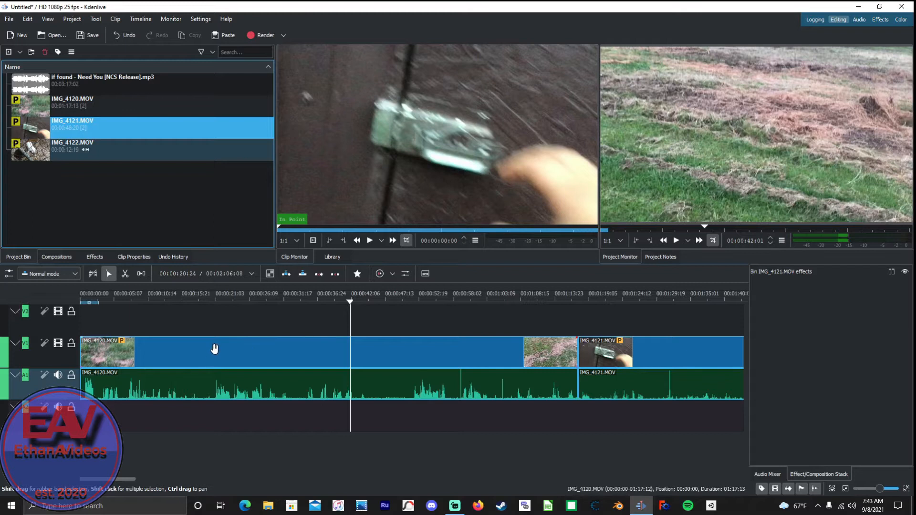
Give the IMG_4120.MOV clip a 00:00:01:00 fade in from black and a 00:00:01:00 fade out to black.
drag(85, 344, 95, 353)
click(87, 350)
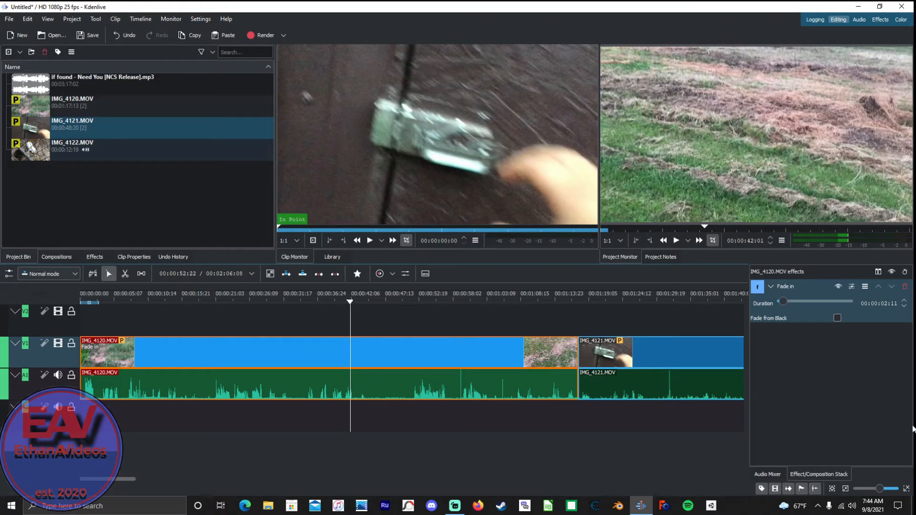
click(128, 325)
click(86, 350)
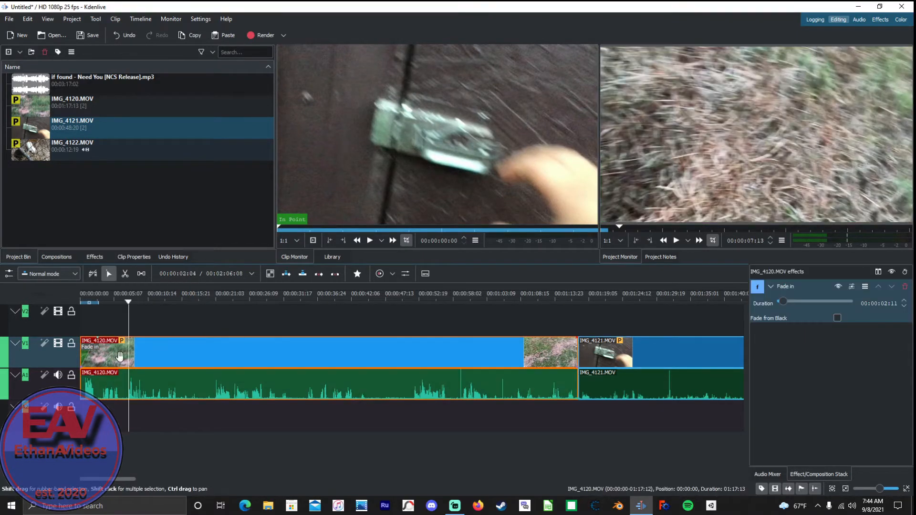
click(228, 325)
click(278, 349)
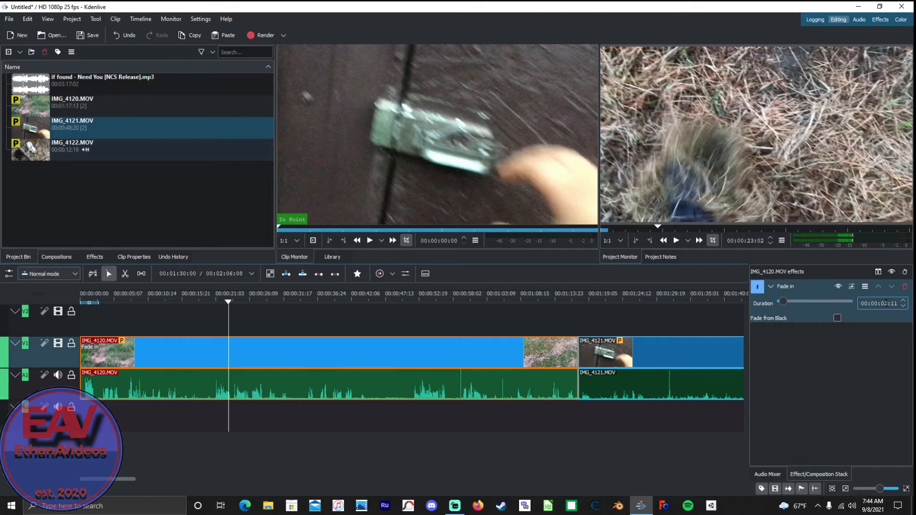
click(886, 304)
click(837, 319)
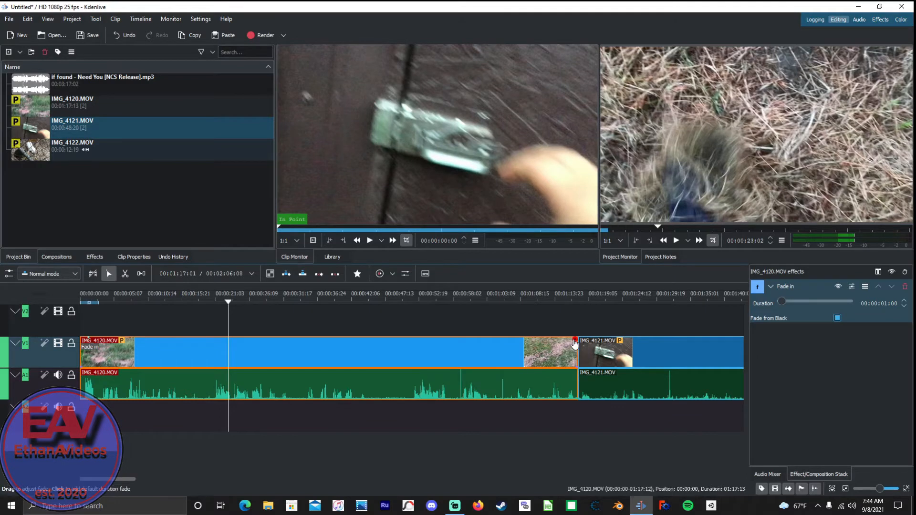
click(575, 342)
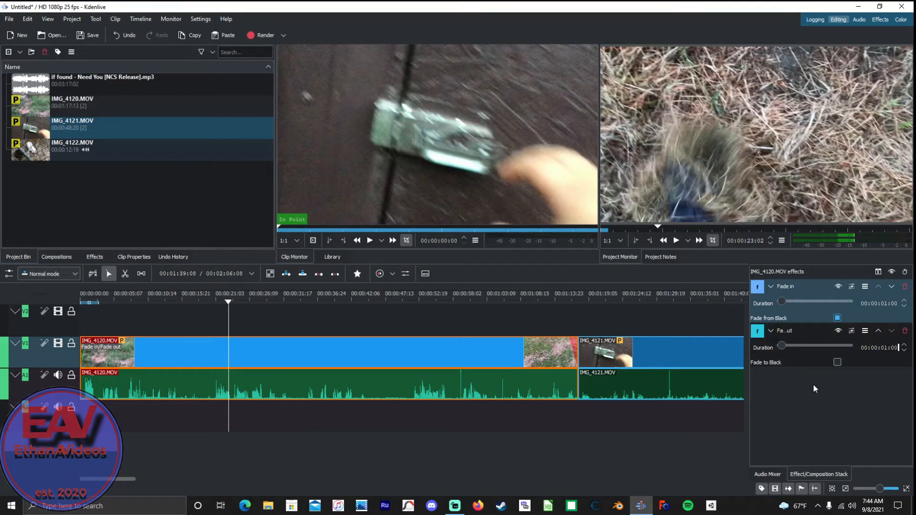
click(838, 362)
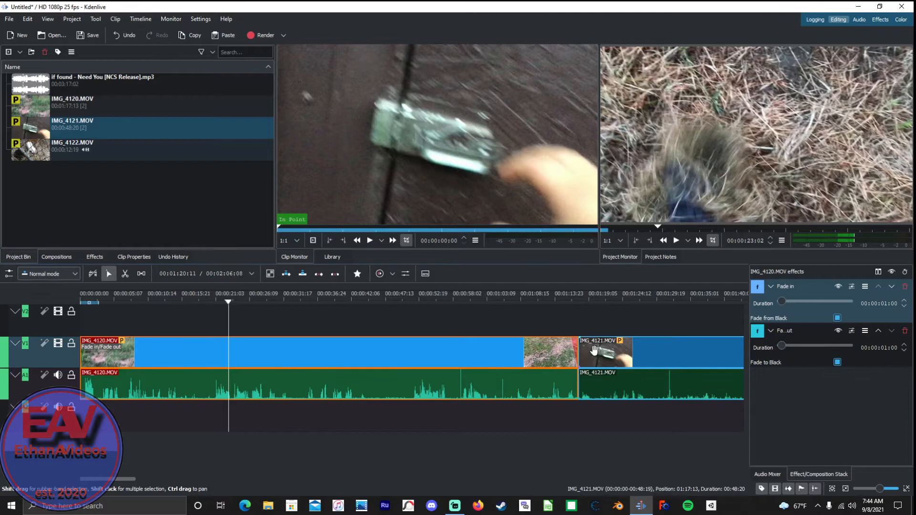
Add a fade in to the start of IMG_4121.MOV with a duration of 00:00:01:00 and Fade from Black enabled.
drag(582, 344, 593, 344)
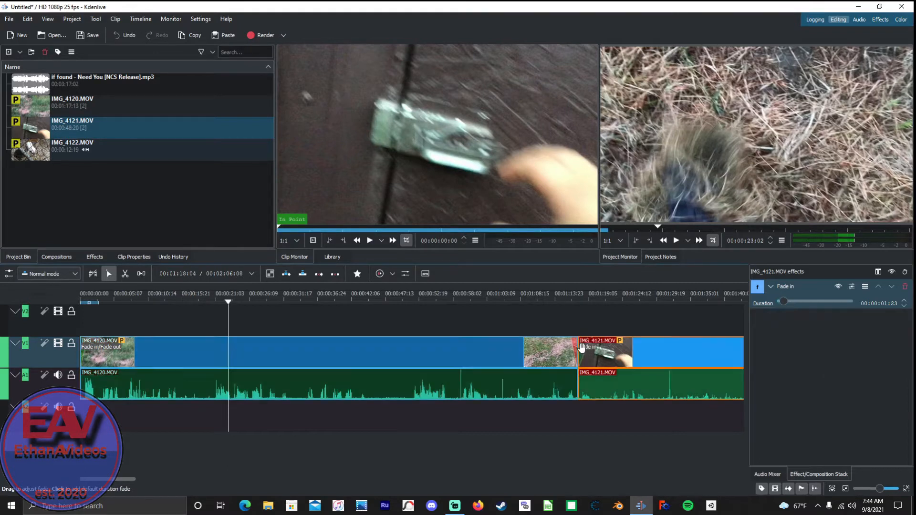
click(883, 304)
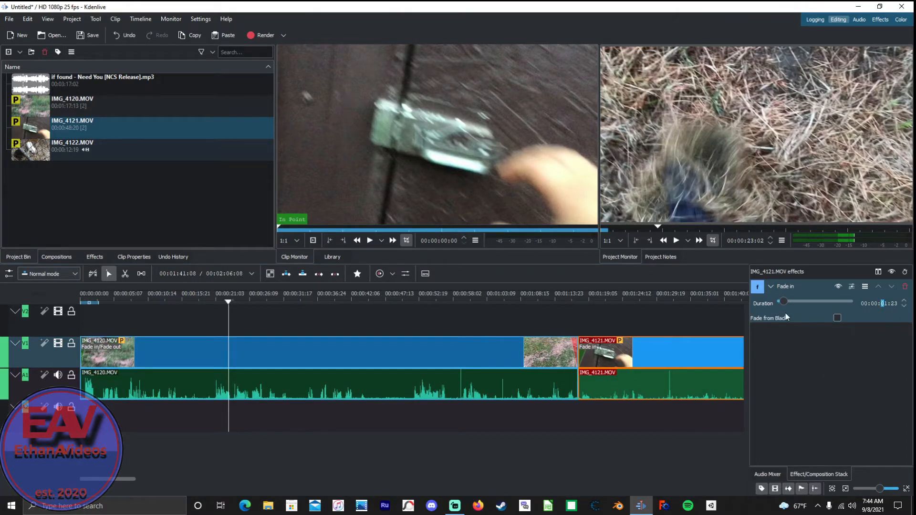
text(0110)
key(Left)
key(Left)
text(0)
click(838, 319)
Add a fade out to the end of IMG_4121.MOV with a duration of 00:00:01:00 and Fade to Black enabled.
scroll(629, 377, down, 4)
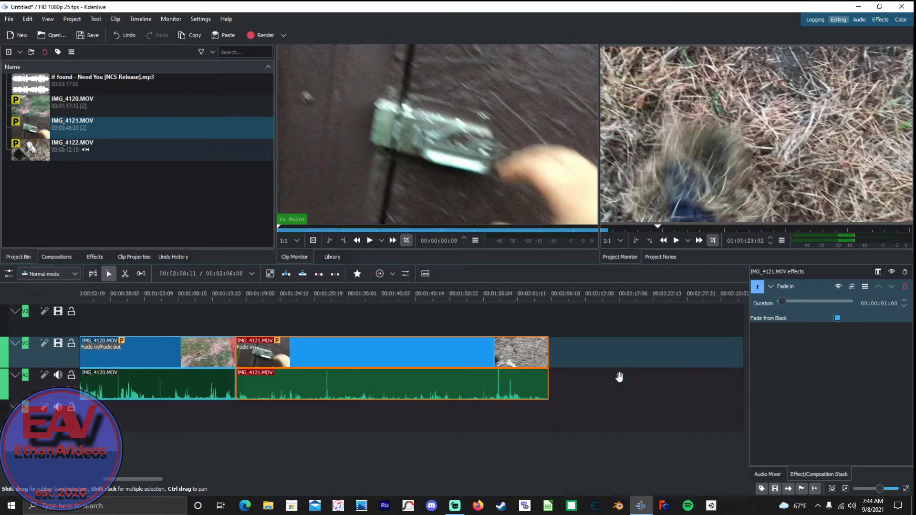
scroll(621, 377, down, 4)
scroll(611, 395, right, 2)
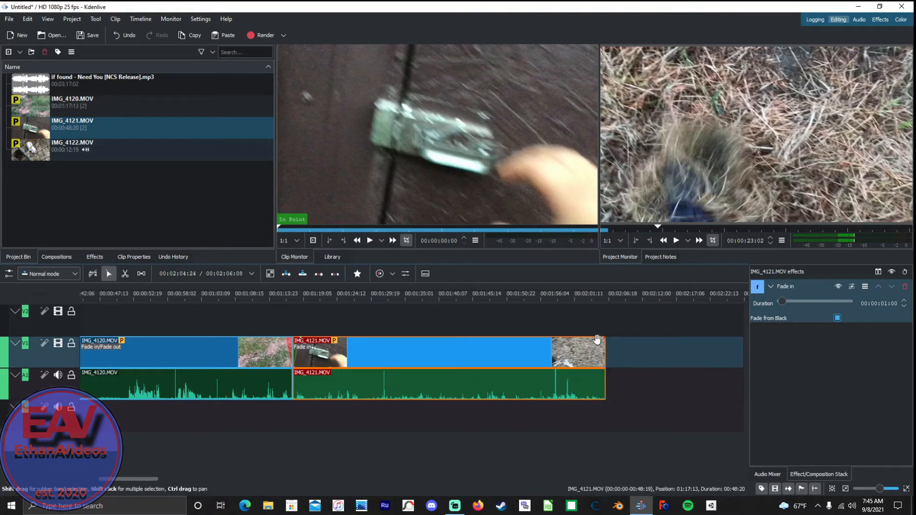
click(603, 344)
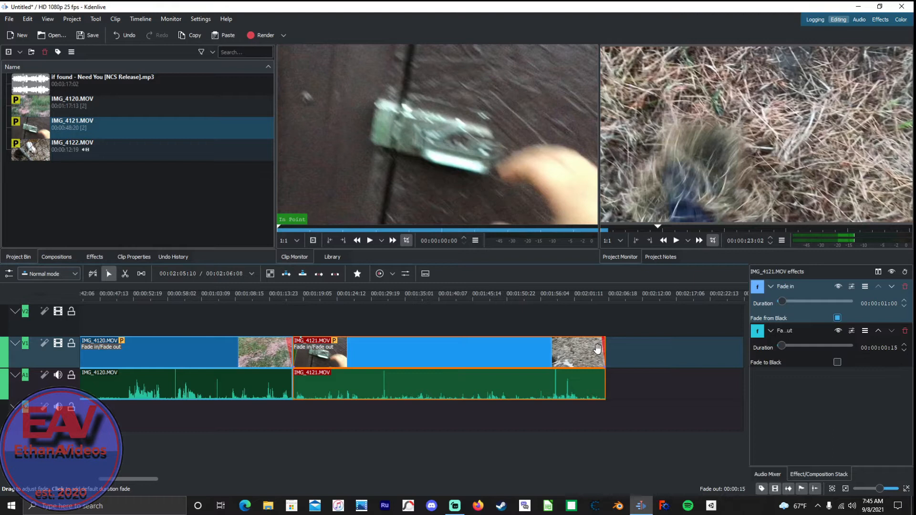
click(883, 348)
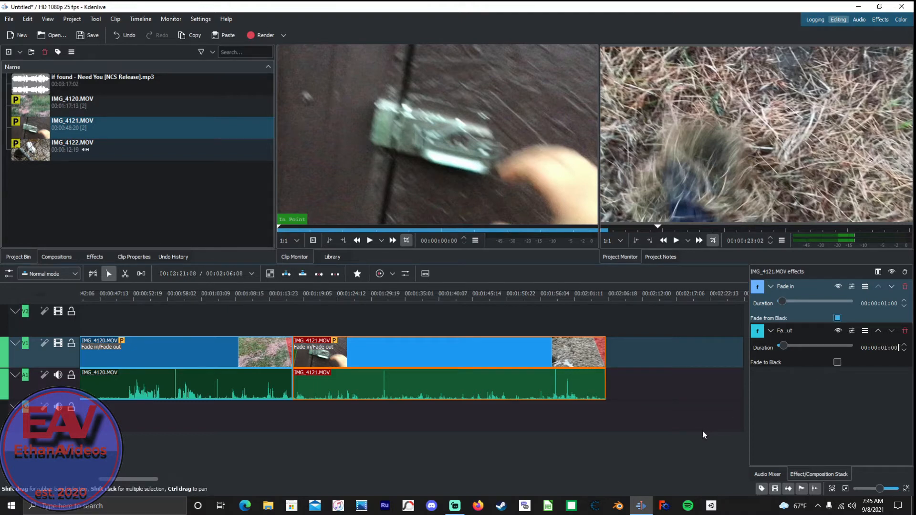
scroll(511, 448, up, 5)
scroll(513, 444, down, 5)
click(838, 363)
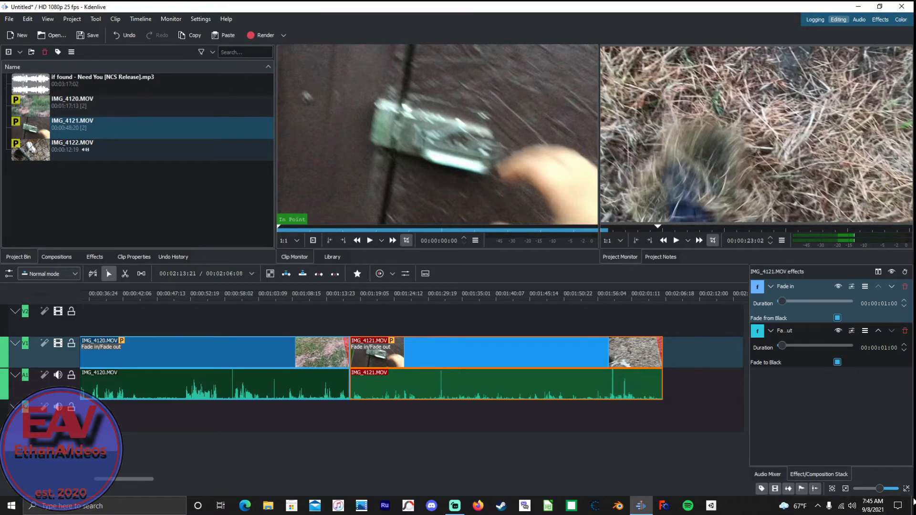
Play back the timeline from the start and scrub the playhead forward to about 00:00:53:13.
scroll(409, 414, up, 5)
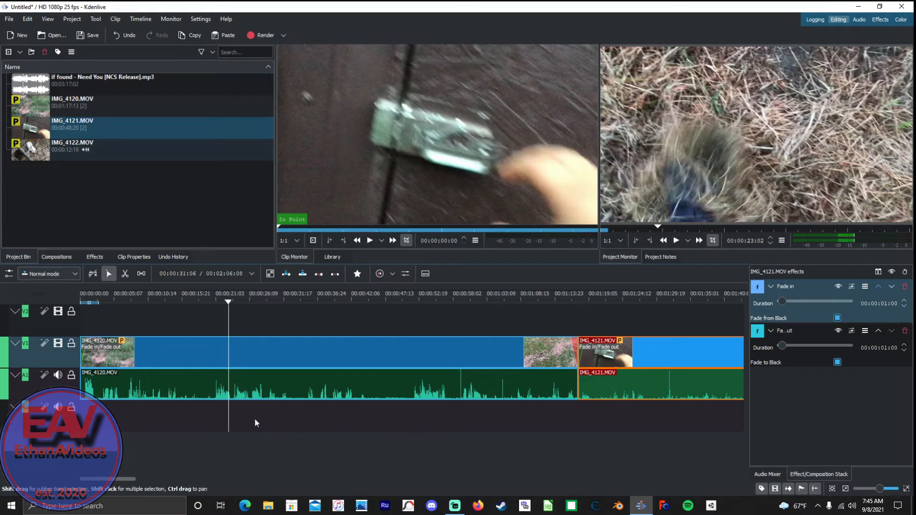
click(228, 302)
drag(228, 302, 80, 302)
key(space)
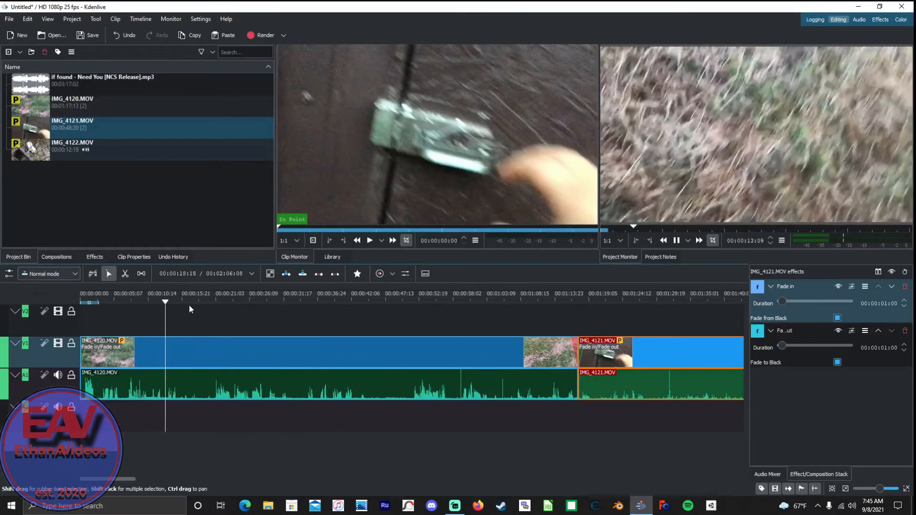
drag(173, 303, 424, 327)
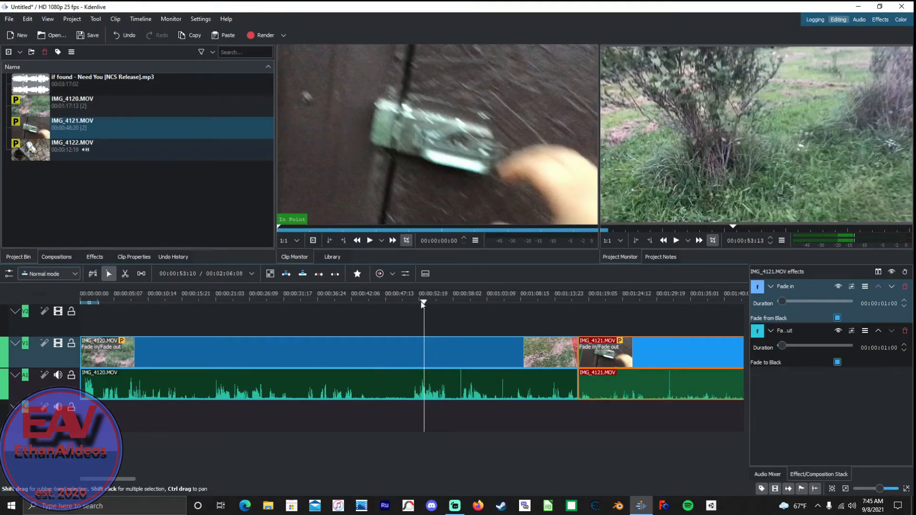
Locate the unwanted section's start by playback and split IMG_4120.MOV at about 00:00:52:16.
drag(425, 301, 400, 304)
key(space)
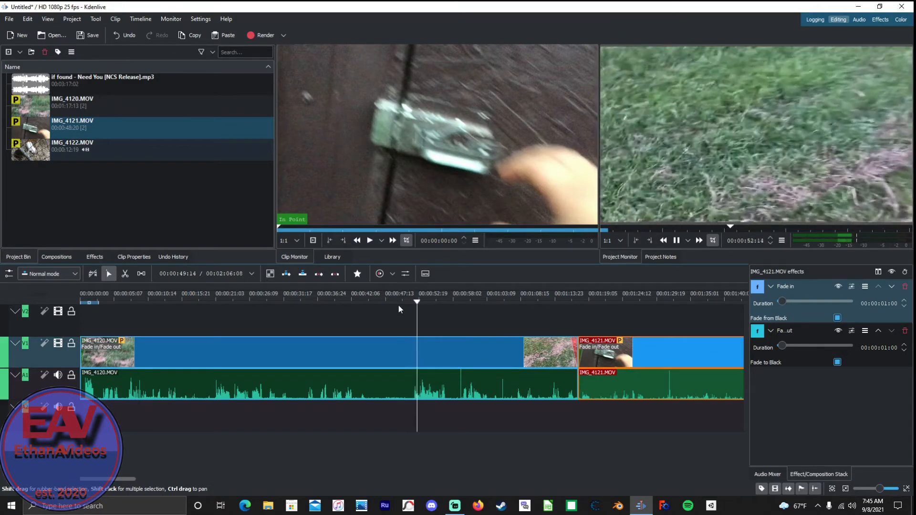
key(space)
drag(426, 305, 416, 308)
key(space)
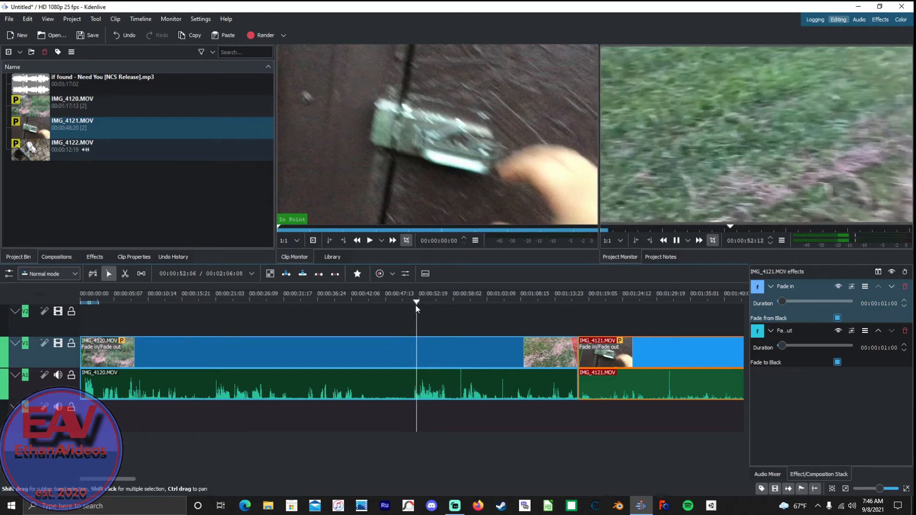
key(space)
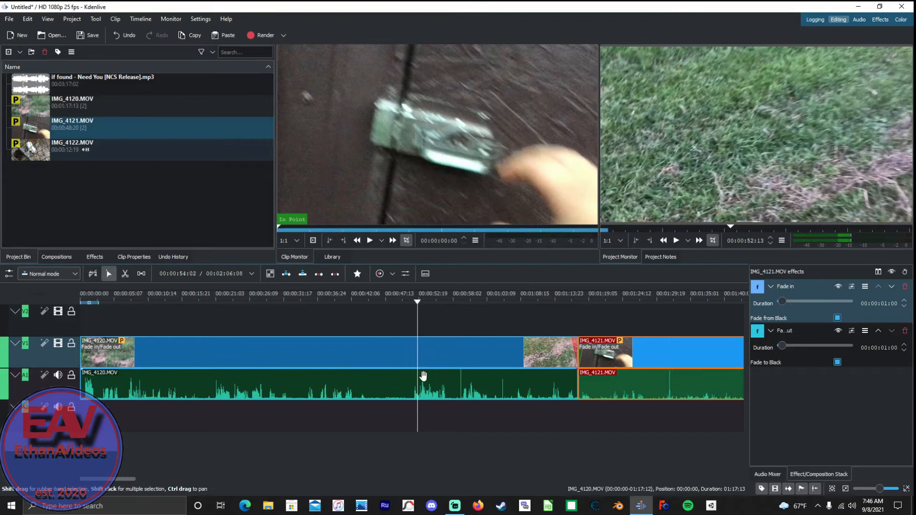
key(x)
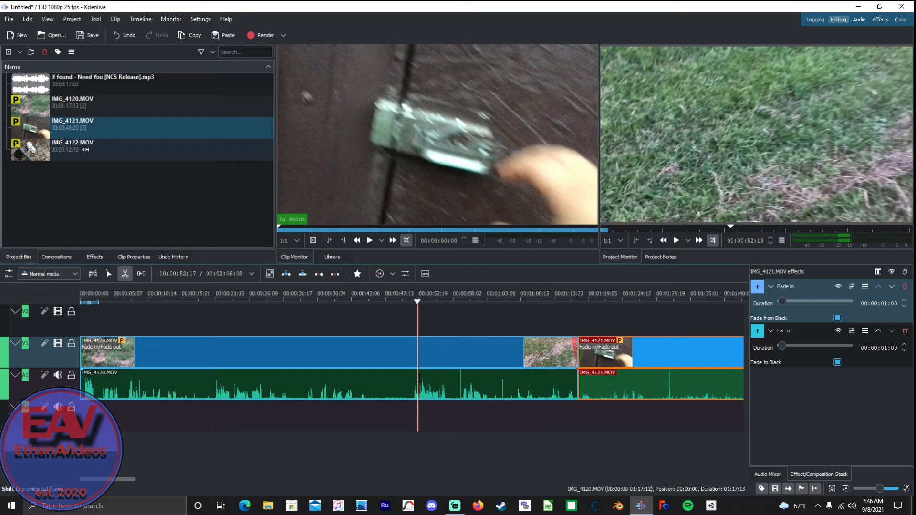
click(418, 380)
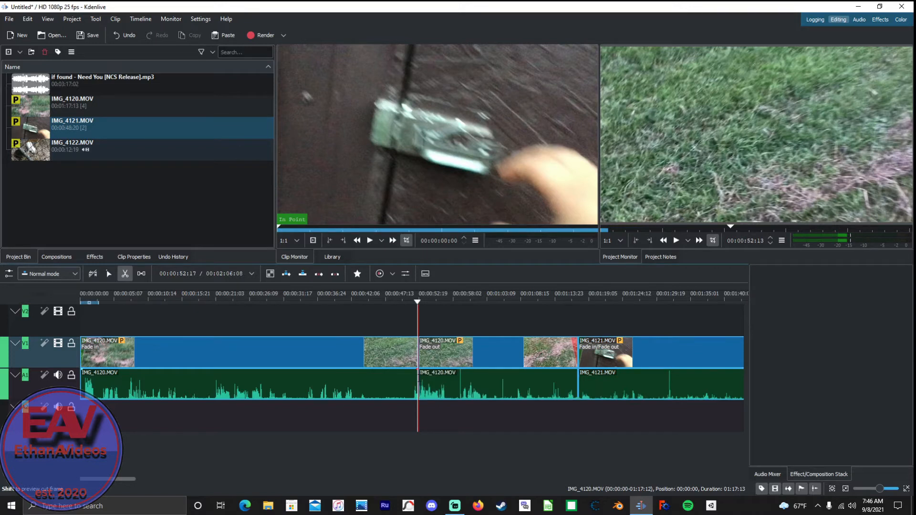
key(s)
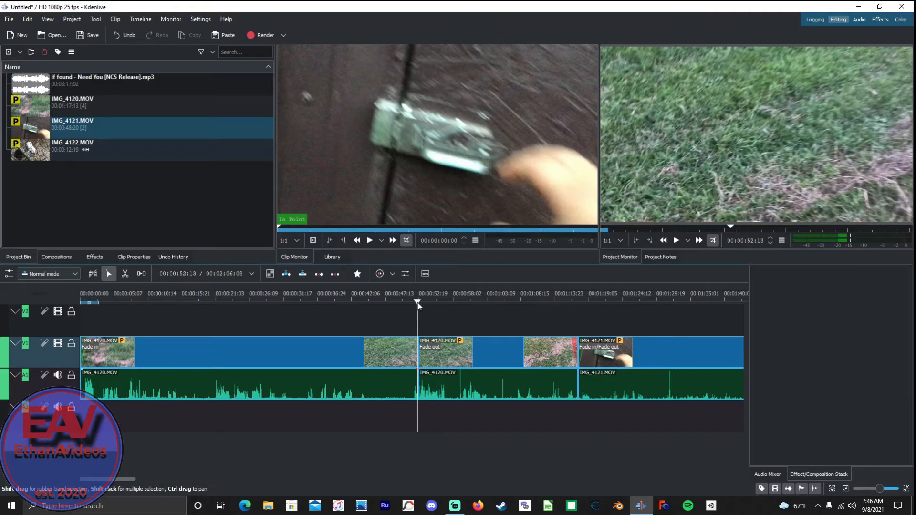
Play on to the end of the unwanted section and split IMG_4120.MOV again at about 00:00:59:21.
key(space)
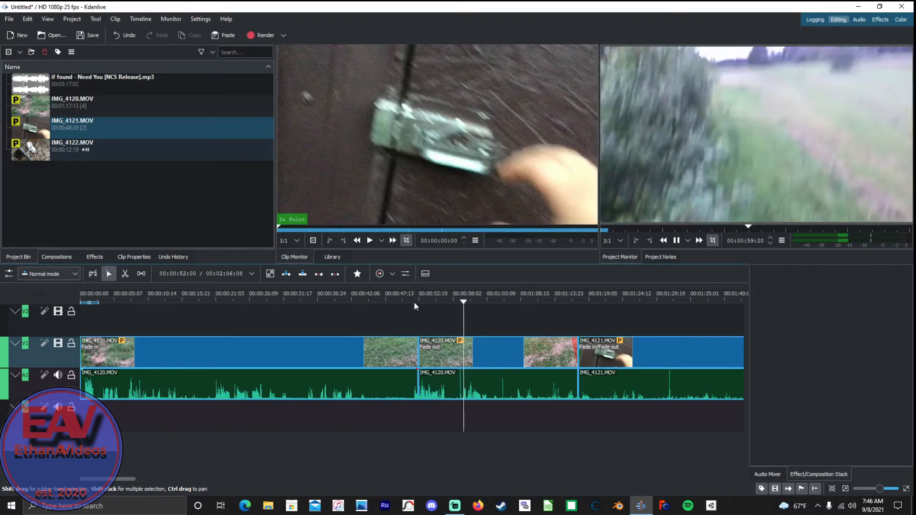
key(space)
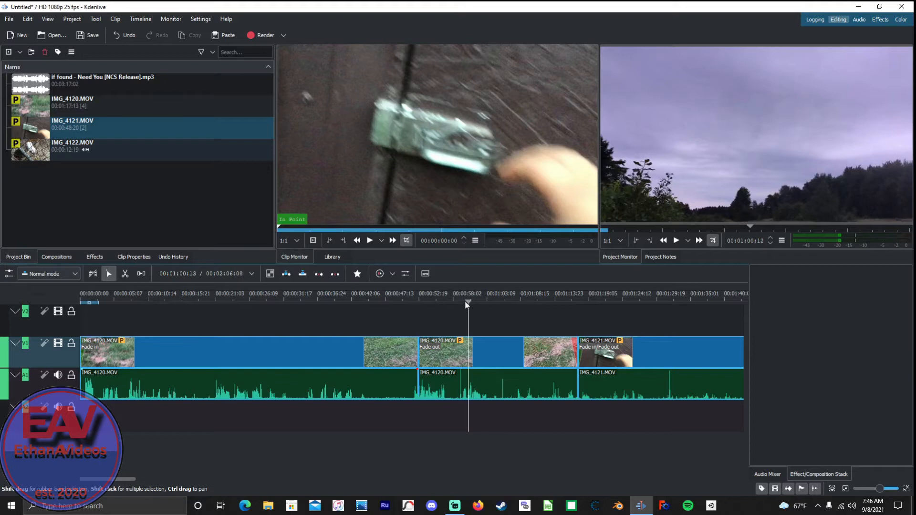
click(461, 303)
click(461, 304)
key(space)
key(space)
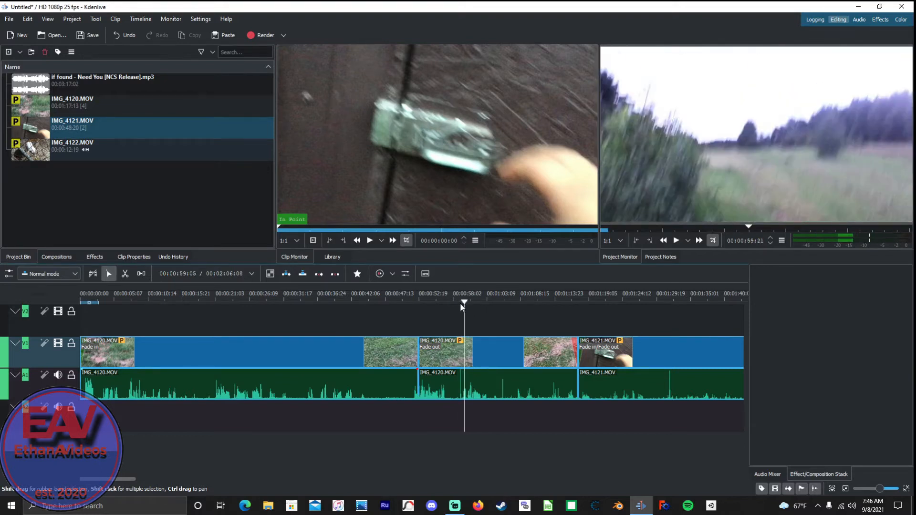
key(x)
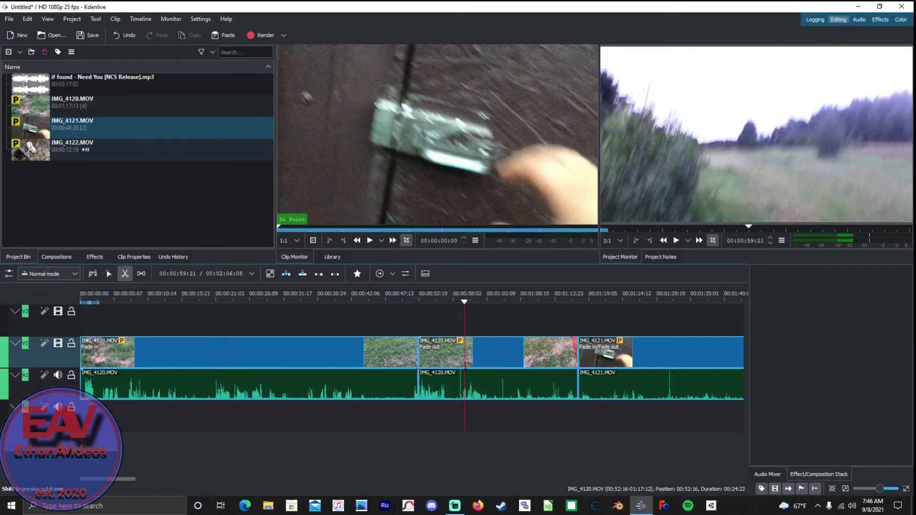
click(464, 365)
key(s)
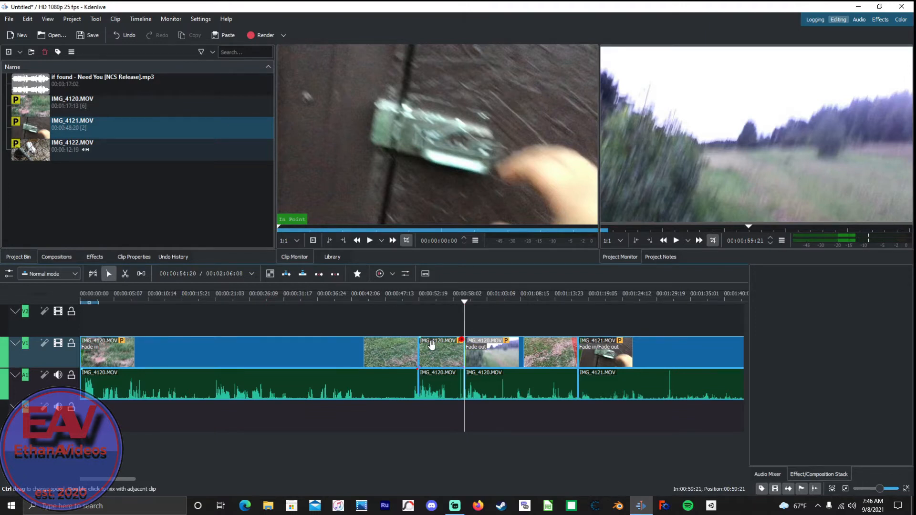
Delete the middle piece of IMG_4120.MOV and move the remaining piece and IMG_4121.MOV earlier to close the gap.
click(435, 365)
key(Delete)
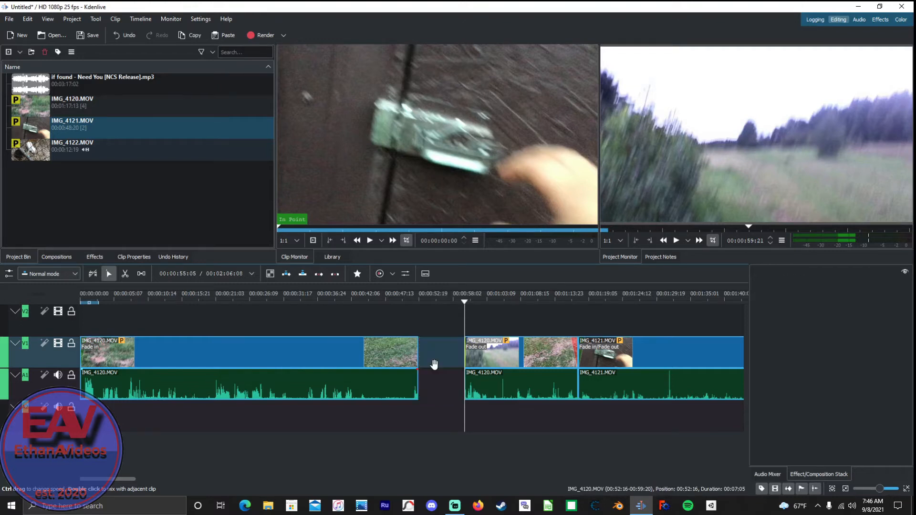
drag(509, 363, 453, 375)
drag(640, 368, 594, 368)
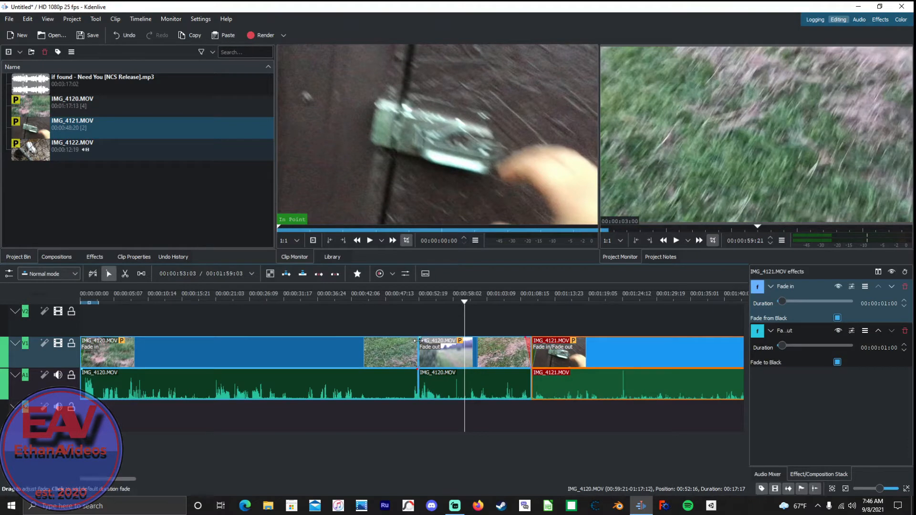
Give the second IMG_4120.MOV piece a 00:00:01:00 fade in from black and the first piece a 00:00:01:00 fade out to black.
drag(422, 340, 431, 347)
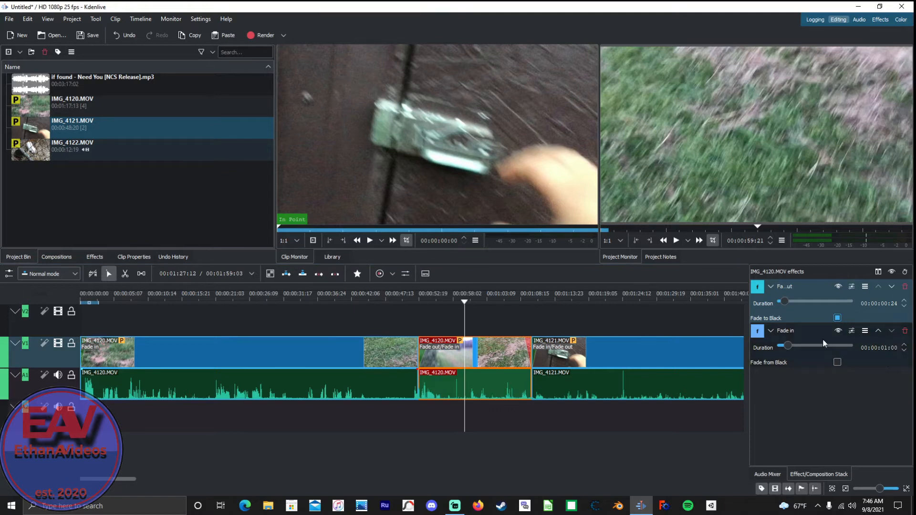
click(838, 363)
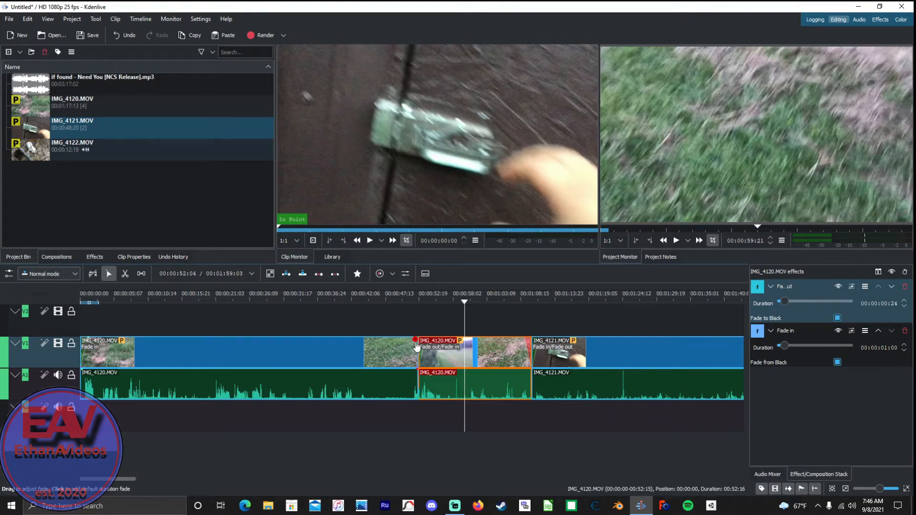
drag(416, 344, 404, 344)
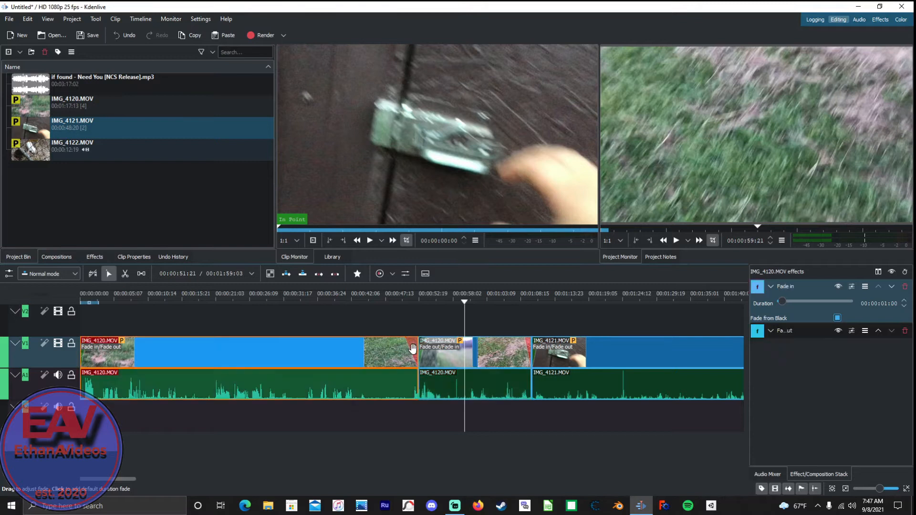
click(885, 348)
text(1:00)
click(837, 362)
Play the timeline from about 00:00:49:19 to review the fades across the cut in IMG_4120.MOV.
drag(467, 302, 428, 302)
click(411, 316)
click(400, 320)
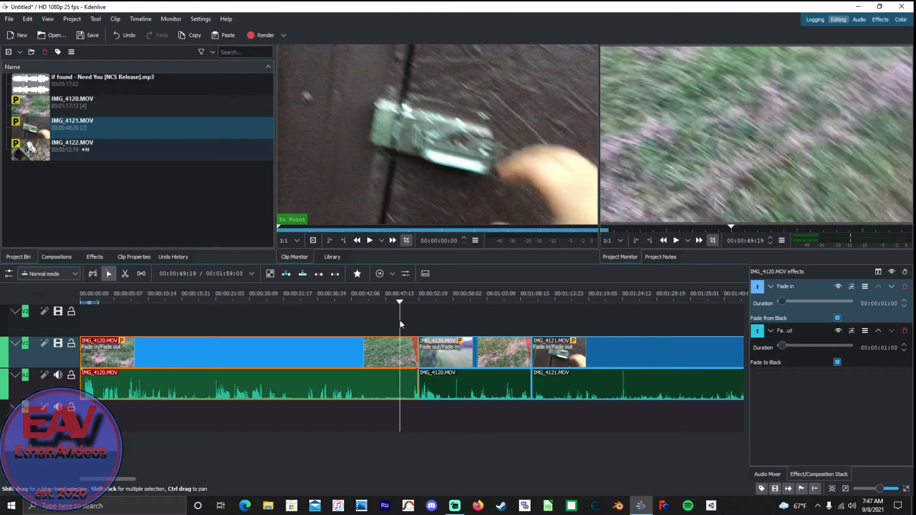
key(space)
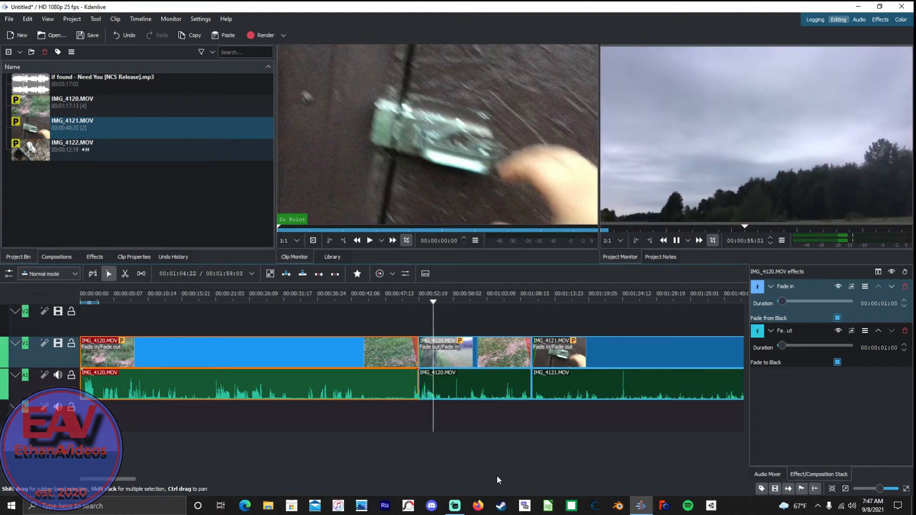
key(space)
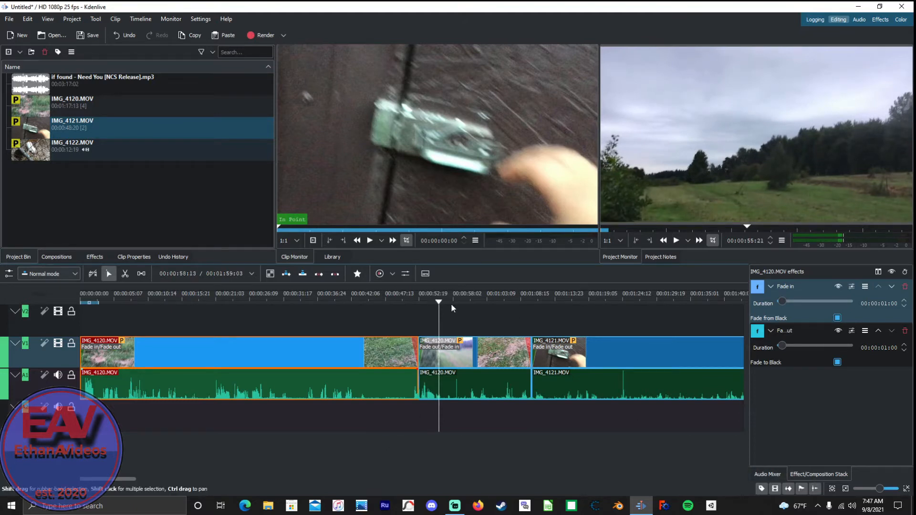
Place IMG_4122.MOV directly after IMG_4121.MOV on the timeline and give it a 00:00:01:00 fade in from black.
drag(439, 304, 421, 392)
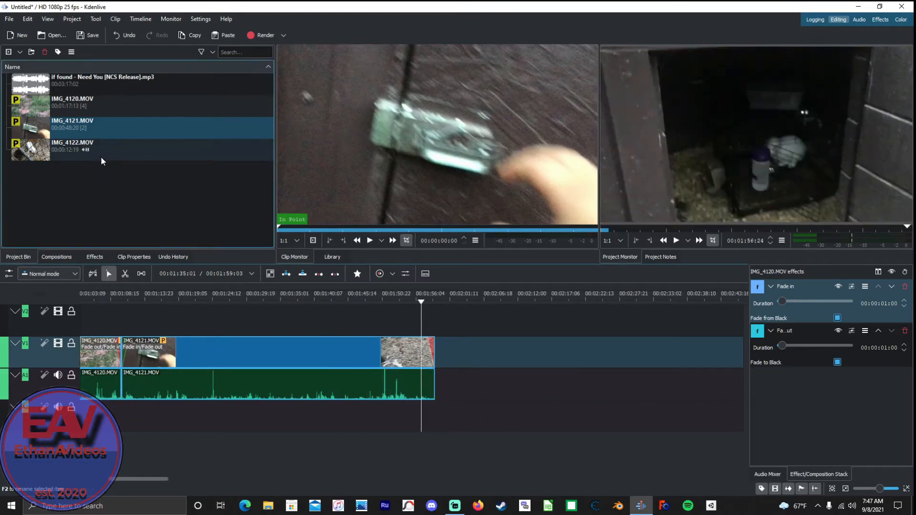
drag(126, 150, 435, 353)
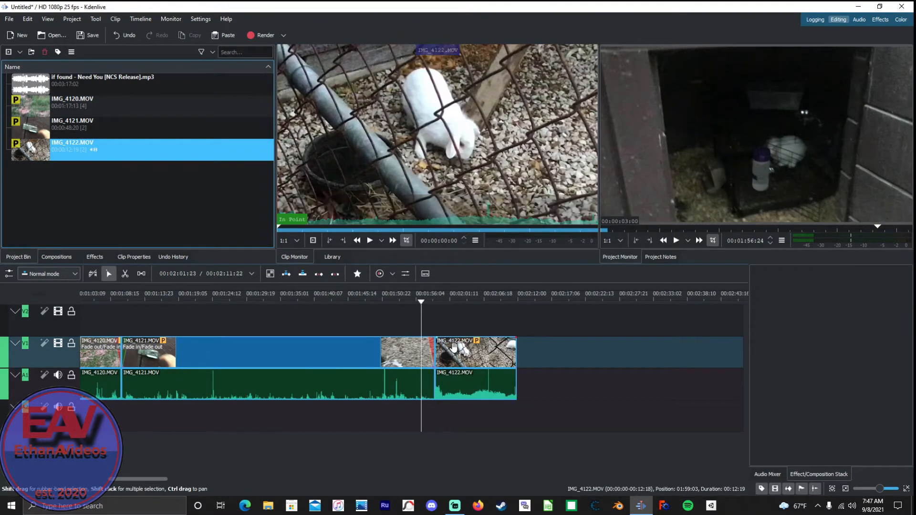
drag(439, 343, 442, 356)
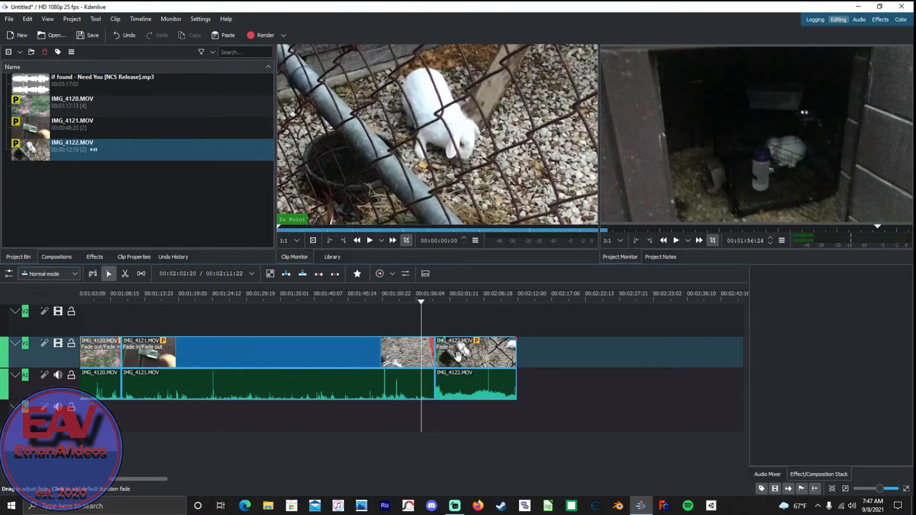
click(458, 356)
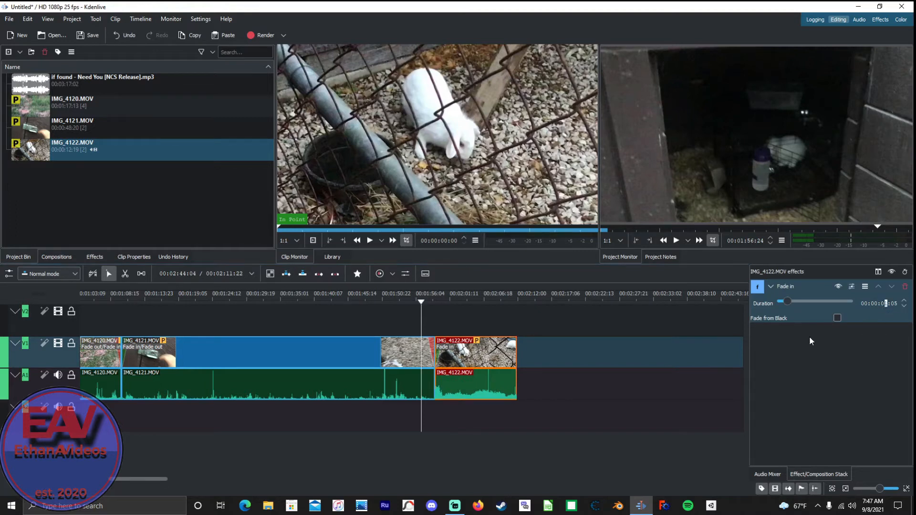
text(100)
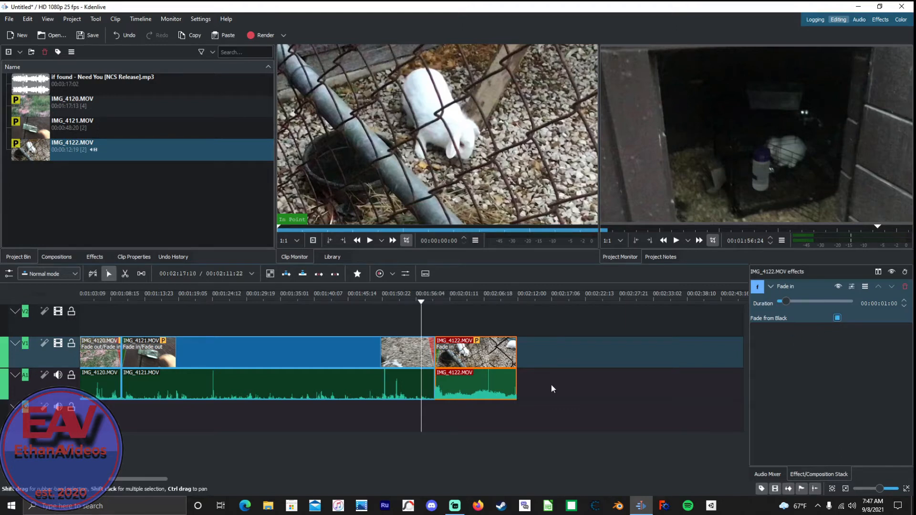
Look at the speed settings of the IMG_4122.MOV clip and close them without changing anything.
mouse_move(515, 342)
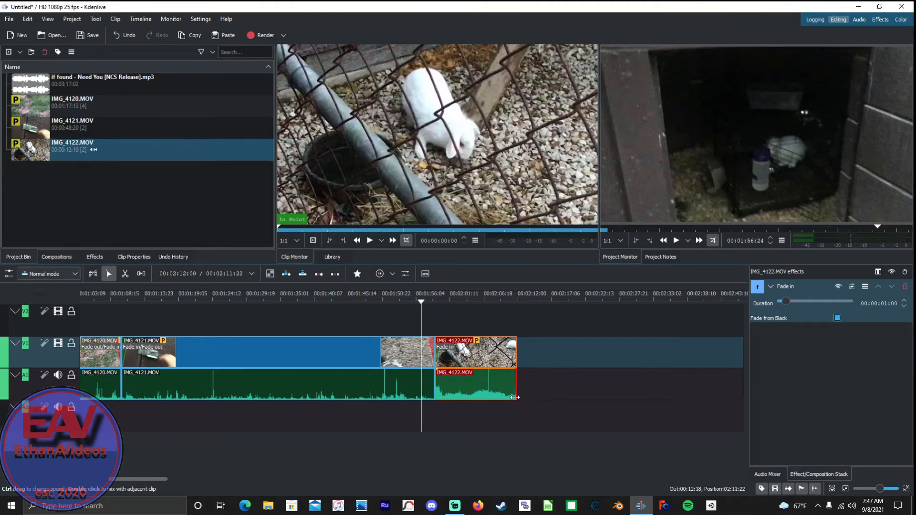
right_click(485, 367)
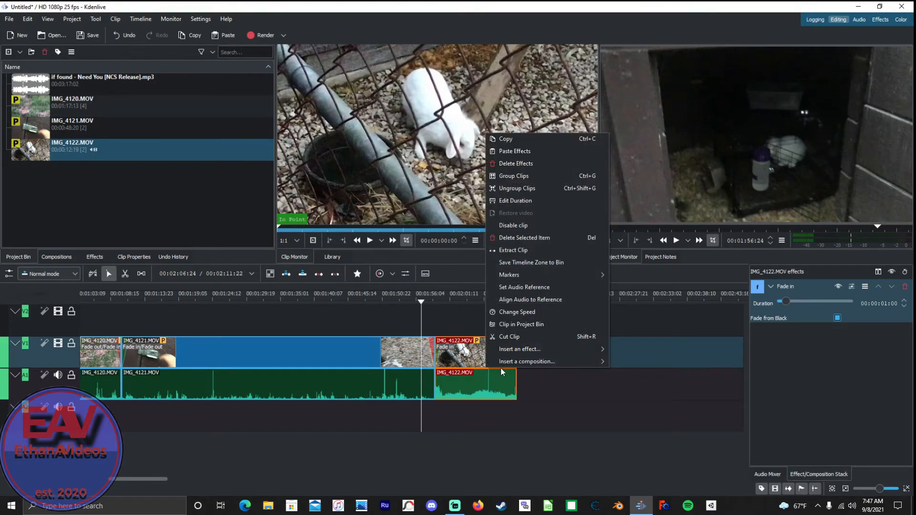
click(518, 313)
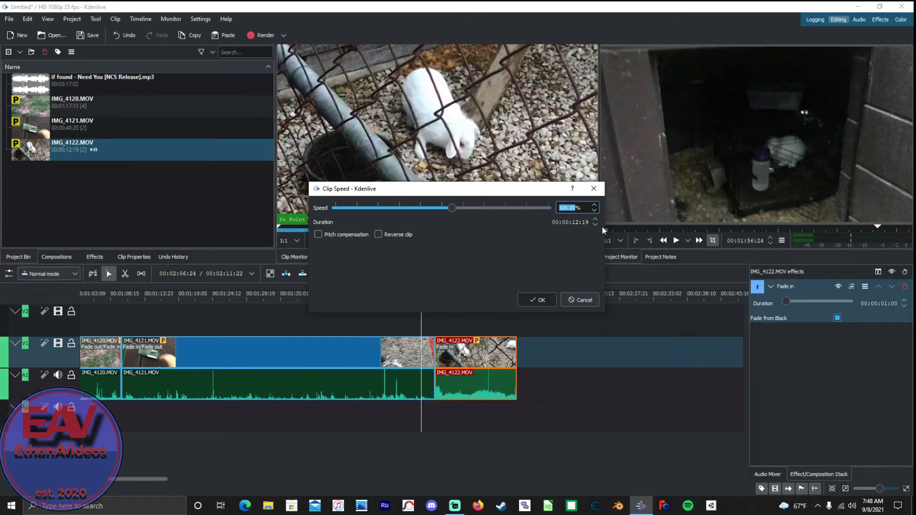
click(596, 194)
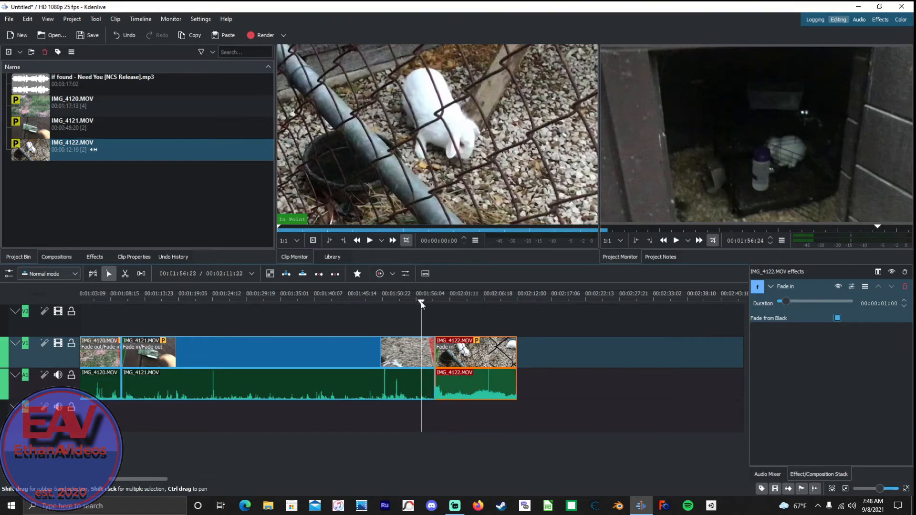
Place the music file "if found - Need You [NCS Release].mp3" on the second audio track at the start of the timeline.
drag(420, 302, 415, 303)
drag(210, 411, 3, 415)
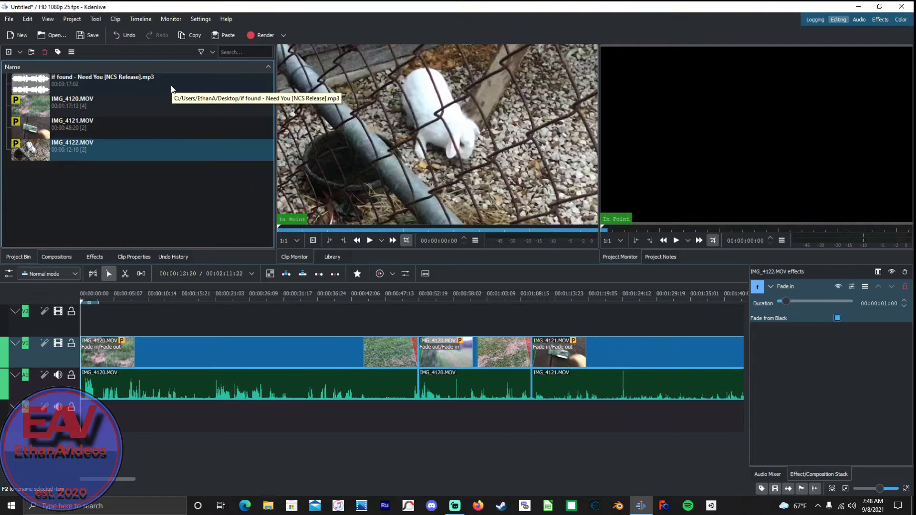
drag(171, 85, 47, 432)
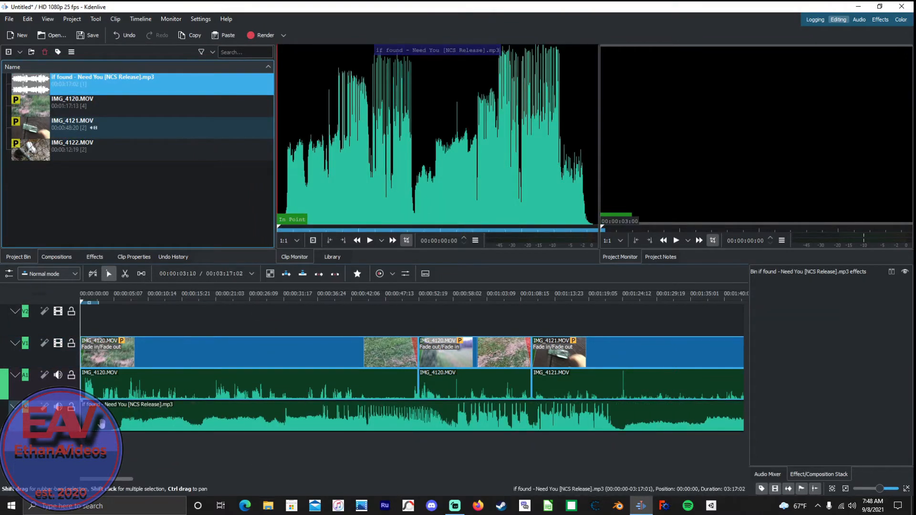
Split the music clip at about 00:00:01:17 and delete the short piece before the cut.
click(81, 300)
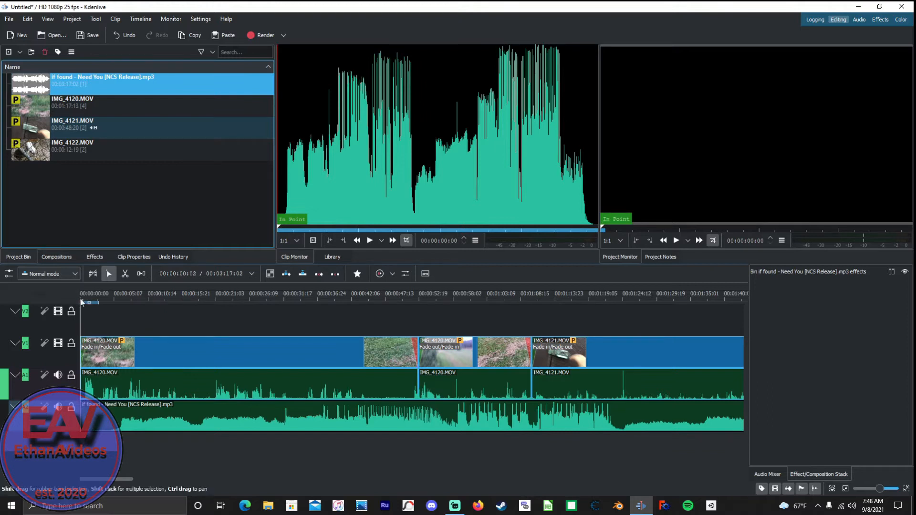
key(x)
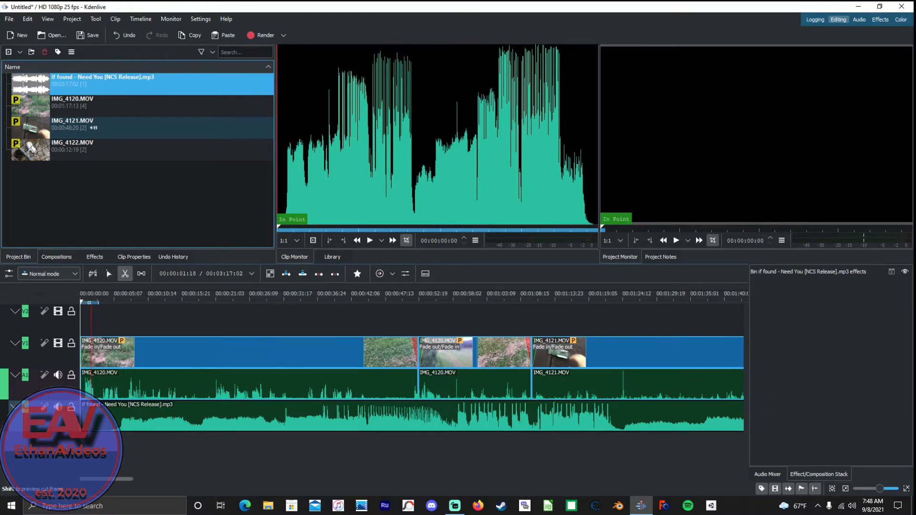
click(90, 416)
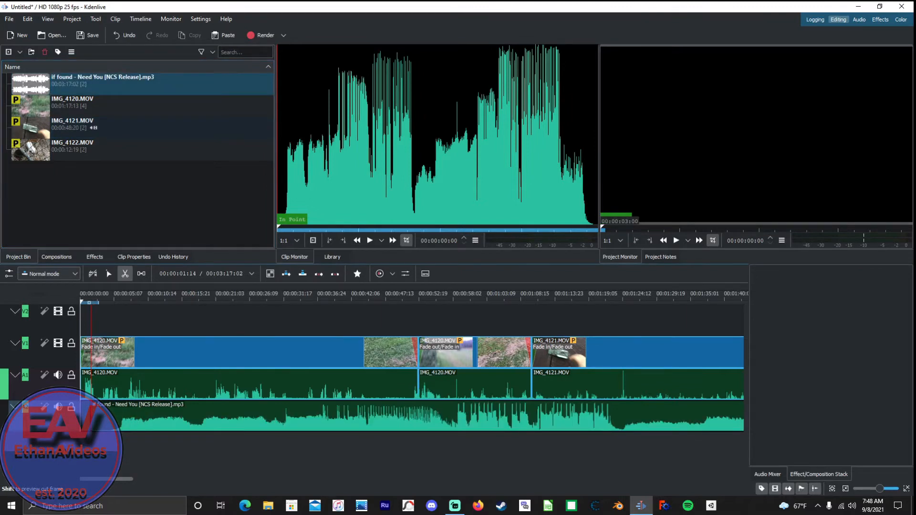
key(s)
click(86, 423)
key(Delete)
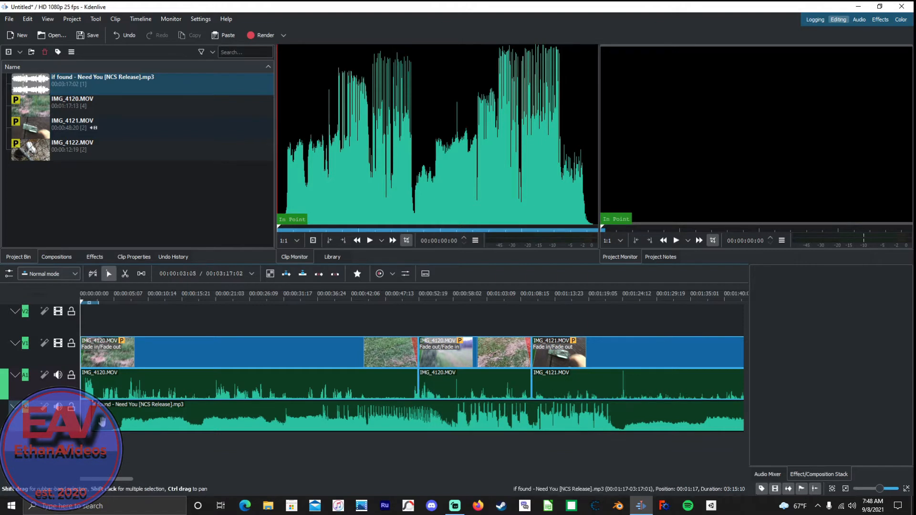
Move the music clip back to the very start of the second audio track.
double_click(102, 422)
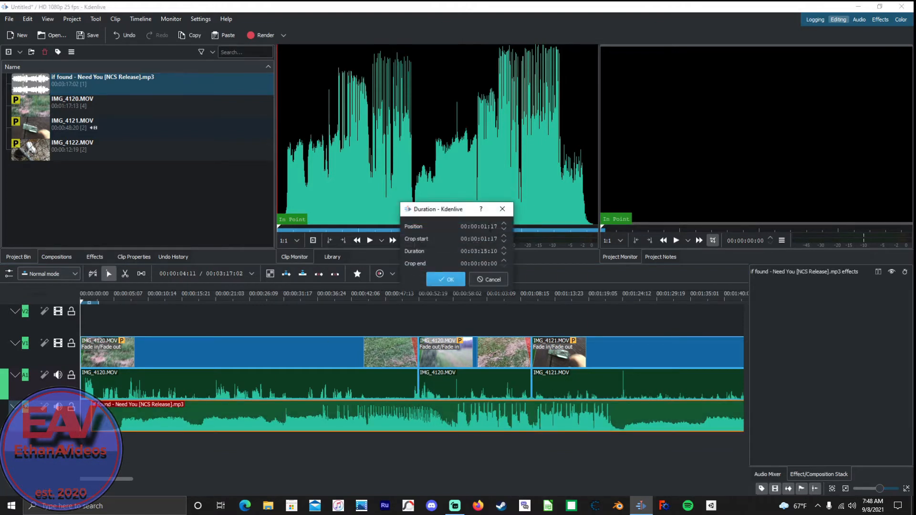
click(502, 209)
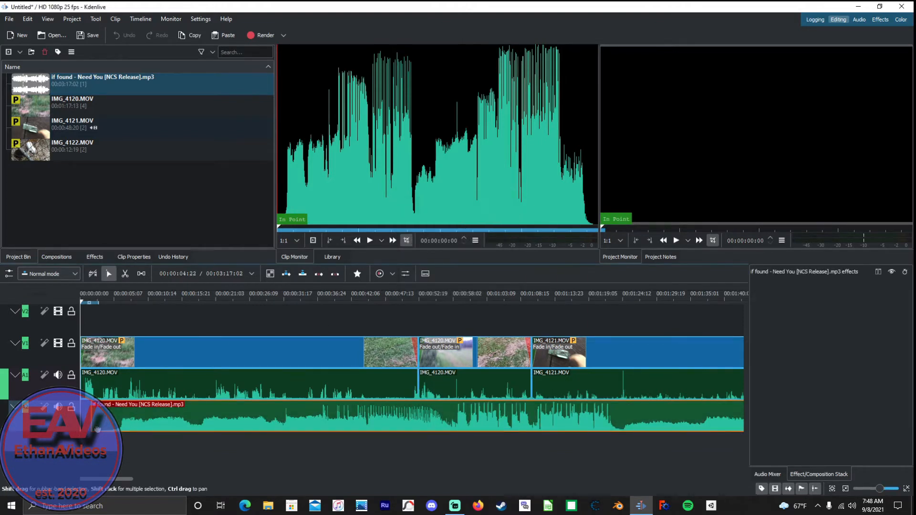
drag(98, 430, 87, 429)
Split the music clip at 00:02:09:21, near the end of the last video clip, and delete the part after the cut.
scroll(277, 426, down, 9)
scroll(276, 426, down, 3)
scroll(276, 425, up, 3)
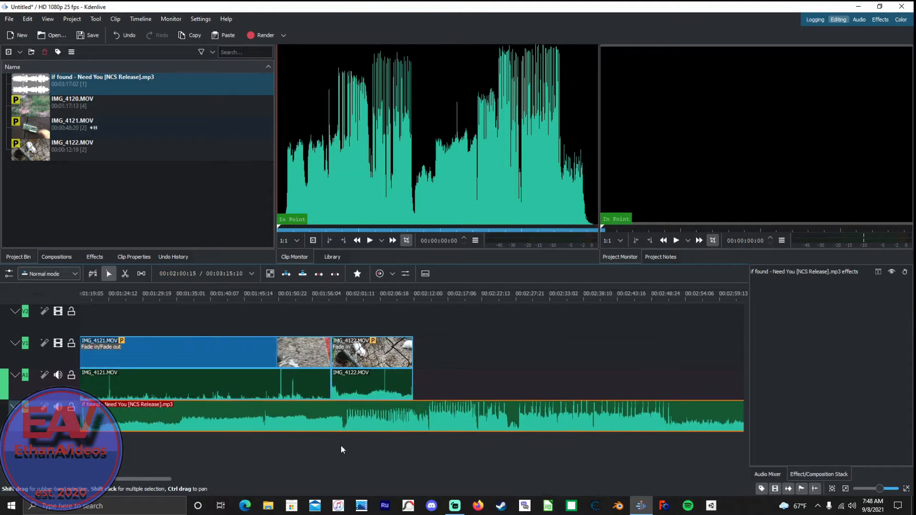
key(x)
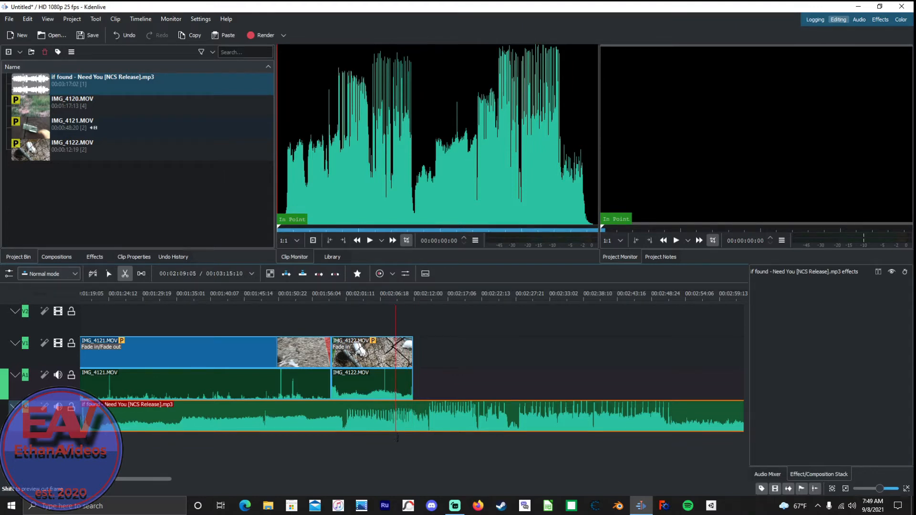
click(400, 439)
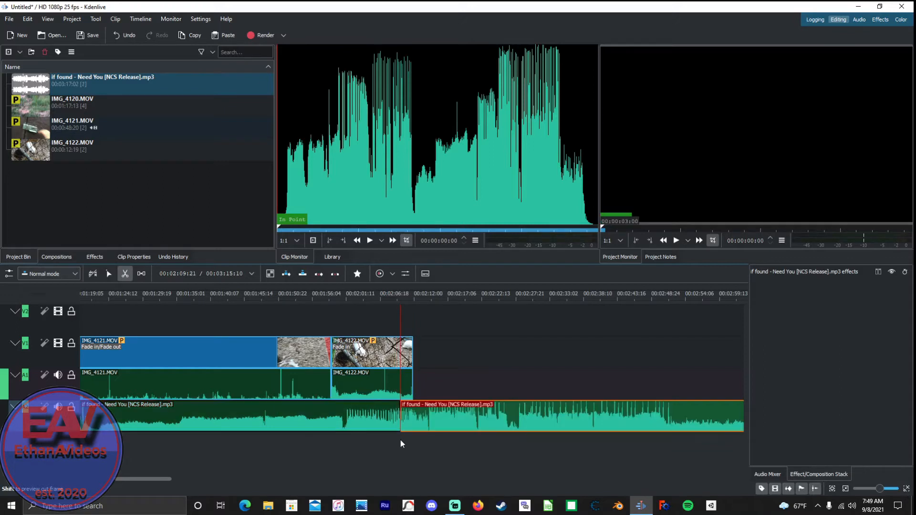
key(s)
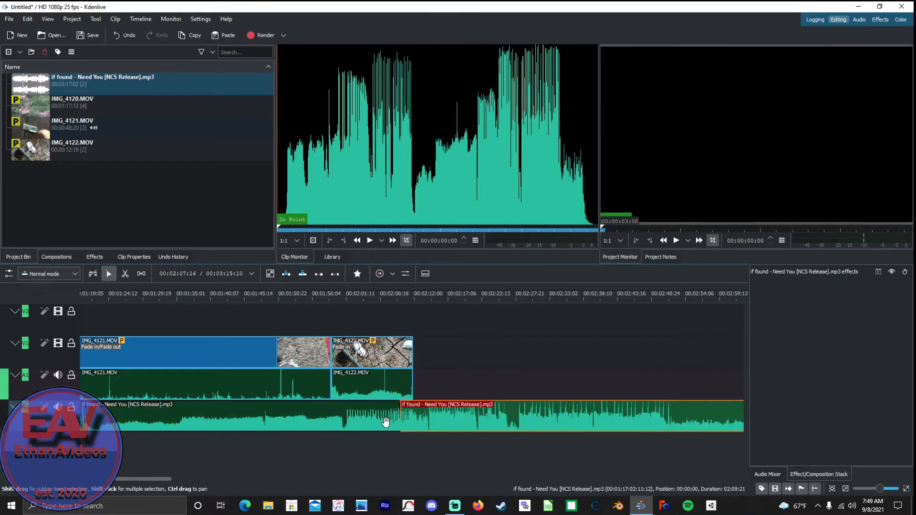
key(Delete)
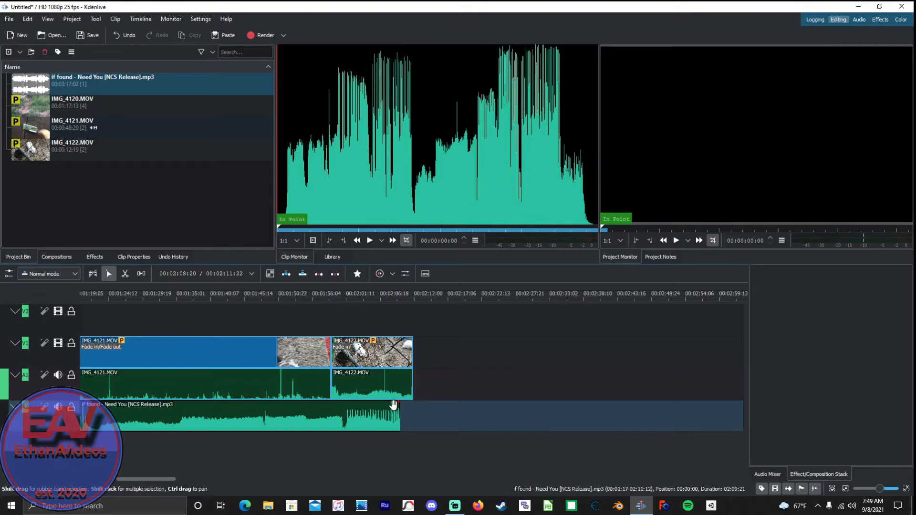
Give the end of the music clip a fade out with a duration of 00:00:03:00.
drag(399, 405, 394, 414)
click(395, 411)
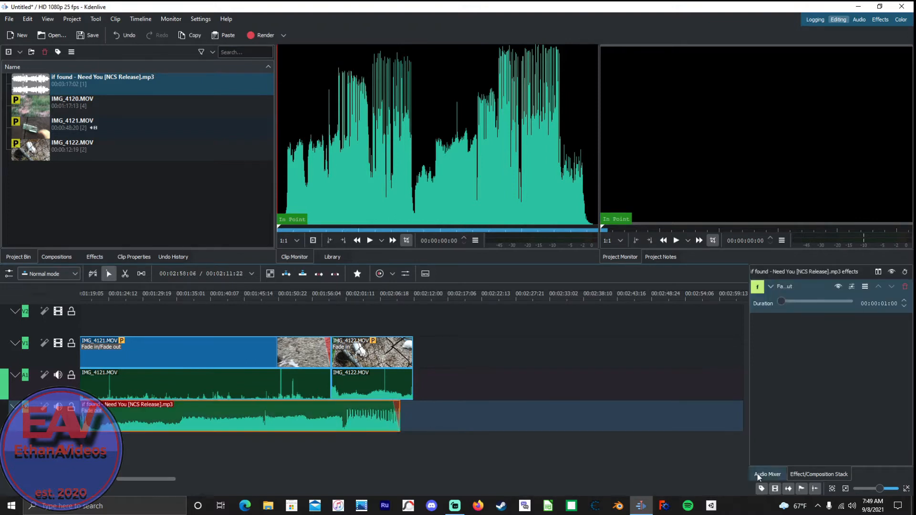
click(376, 447)
key(space)
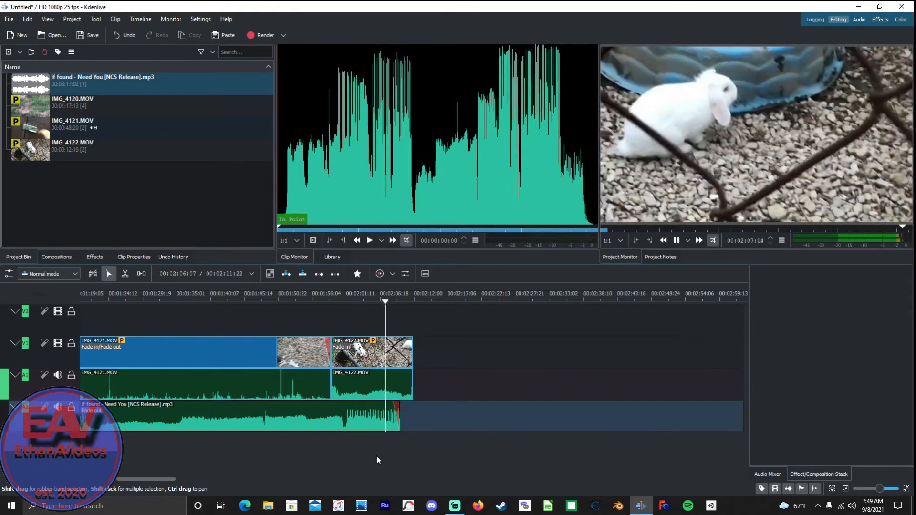
key(space)
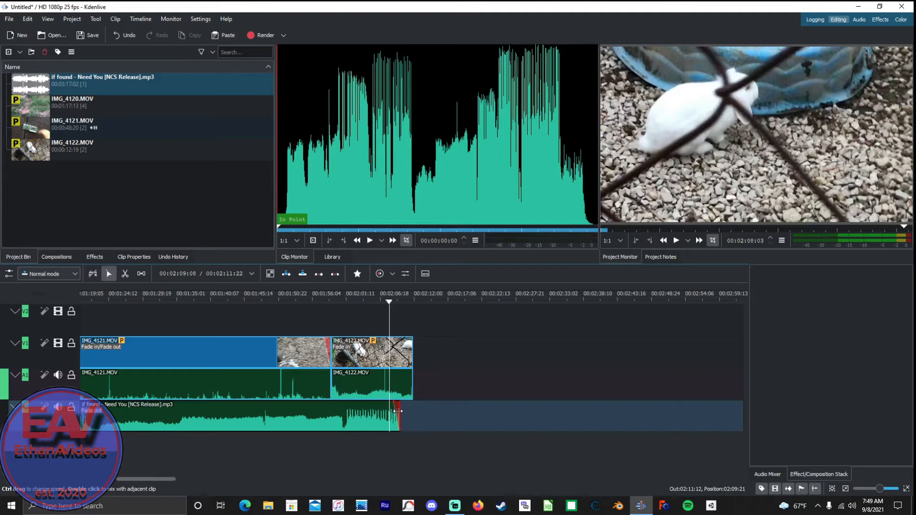
click(397, 410)
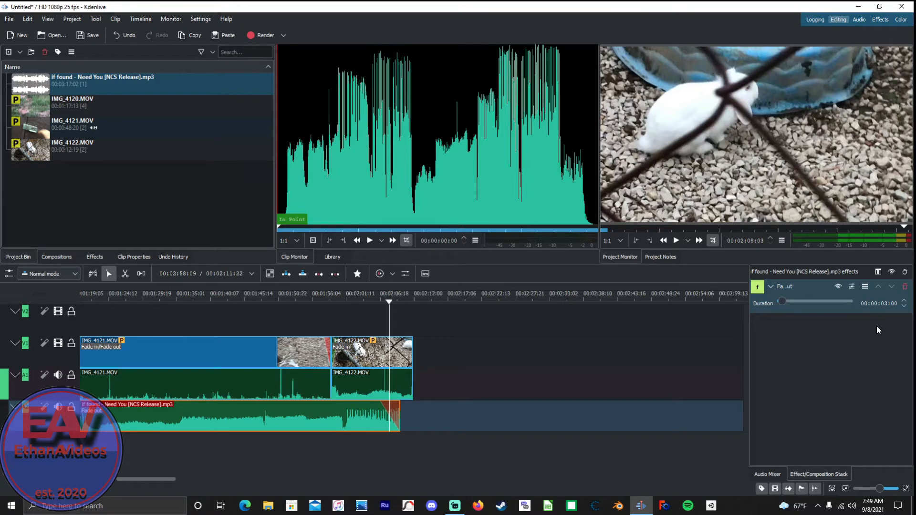
Lower the volume of music track A2 to about -17.19 dB in the audio mixer and play part of the timeline.
scroll(227, 477, left, 10)
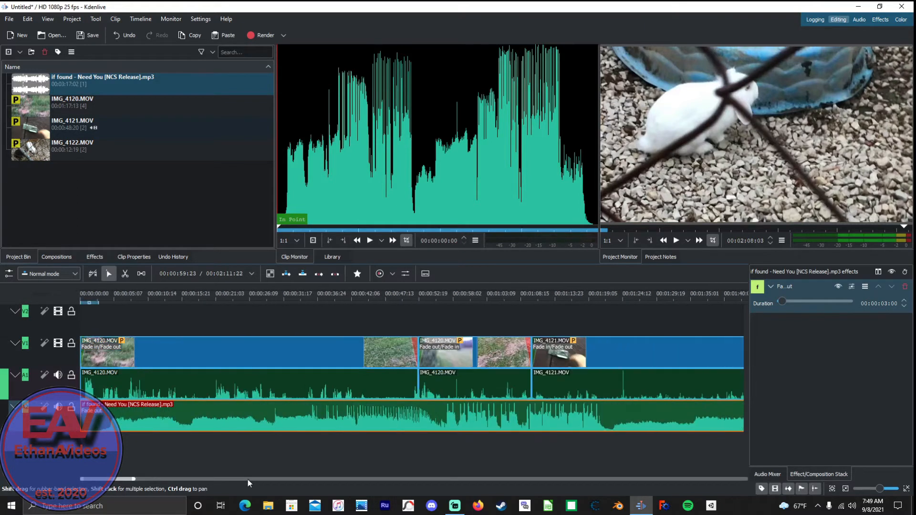
click(764, 475)
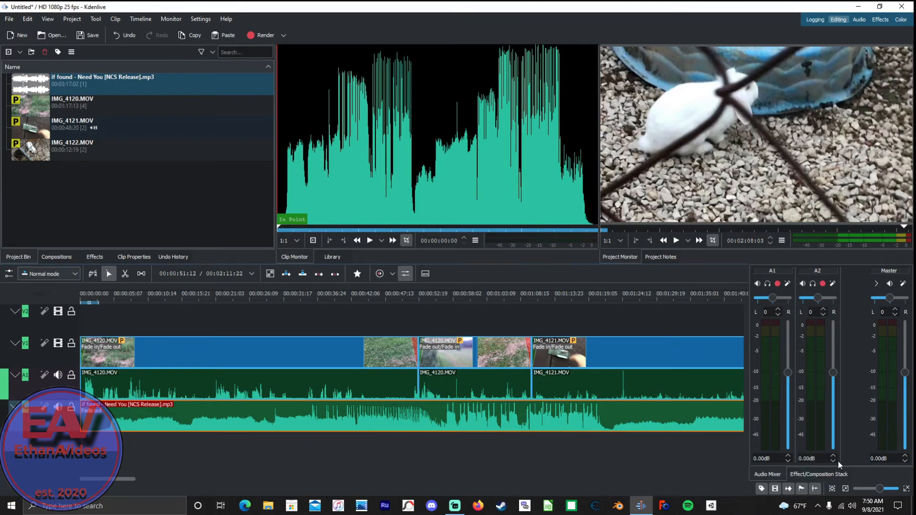
drag(833, 373, 831, 438)
click(384, 469)
key(space)
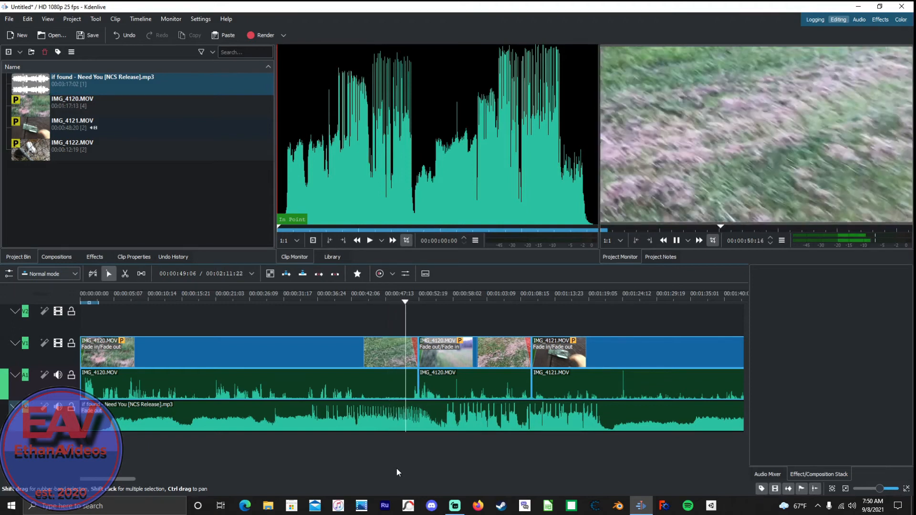
key(space)
Reduce music track A2 to -24.23 dB in the audio mixer, playing the timeline to check the balance with the footage's sound.
click(491, 427)
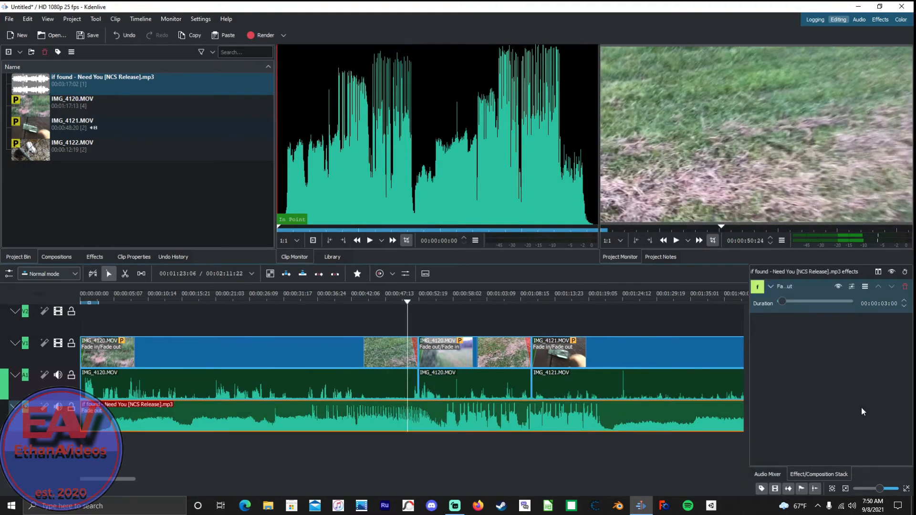
click(770, 474)
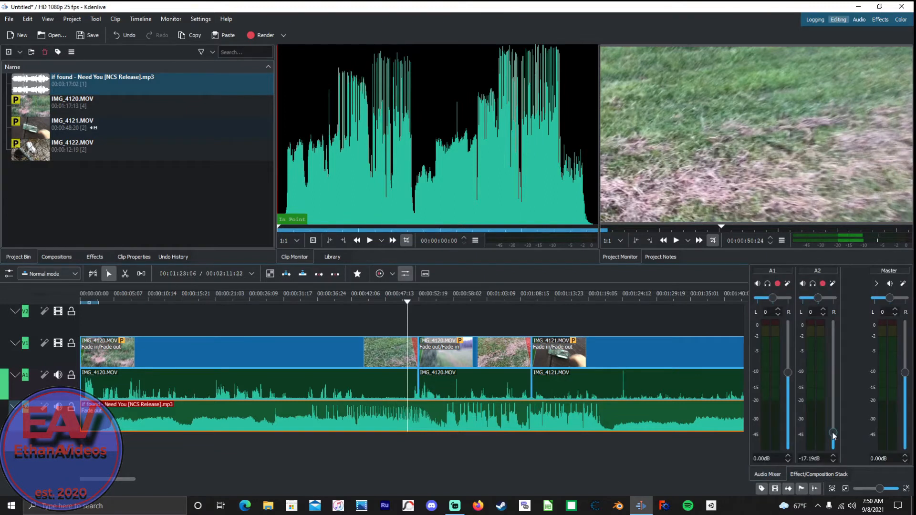
drag(832, 441, 833, 443)
key(space)
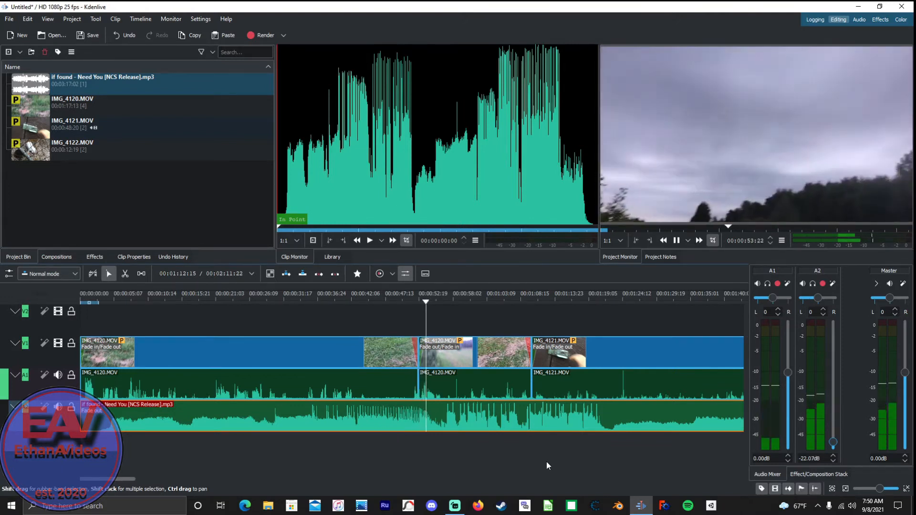
key(space)
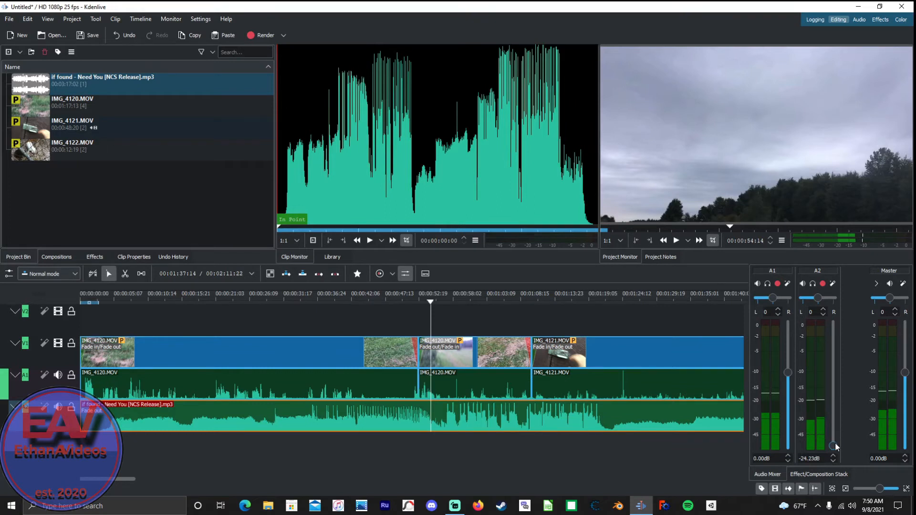
key(space)
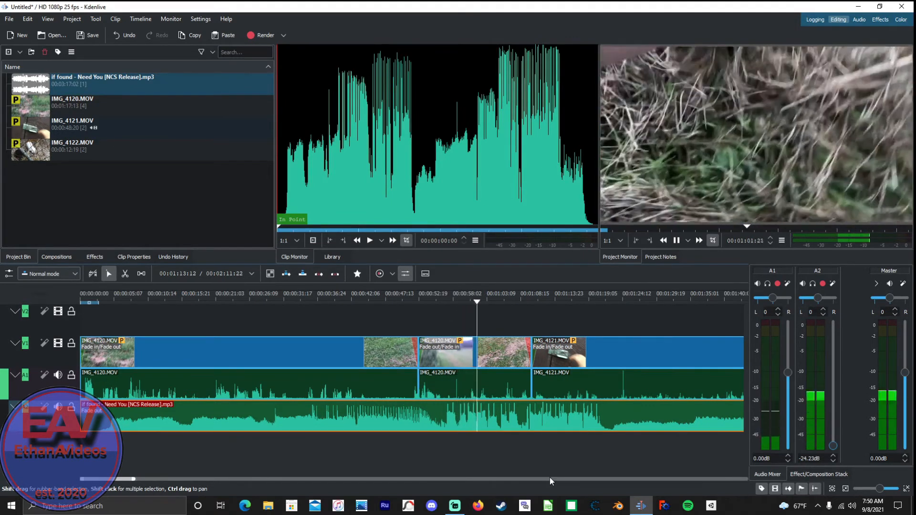
key(space)
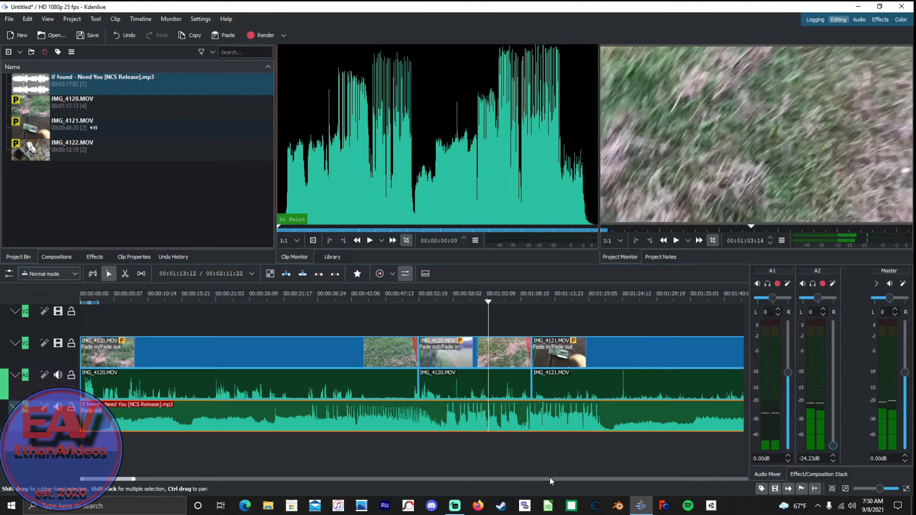
Raise audio track A1 to 15.09 dB in the audio mixer, playing the timeline to check its level against the music.
click(236, 396)
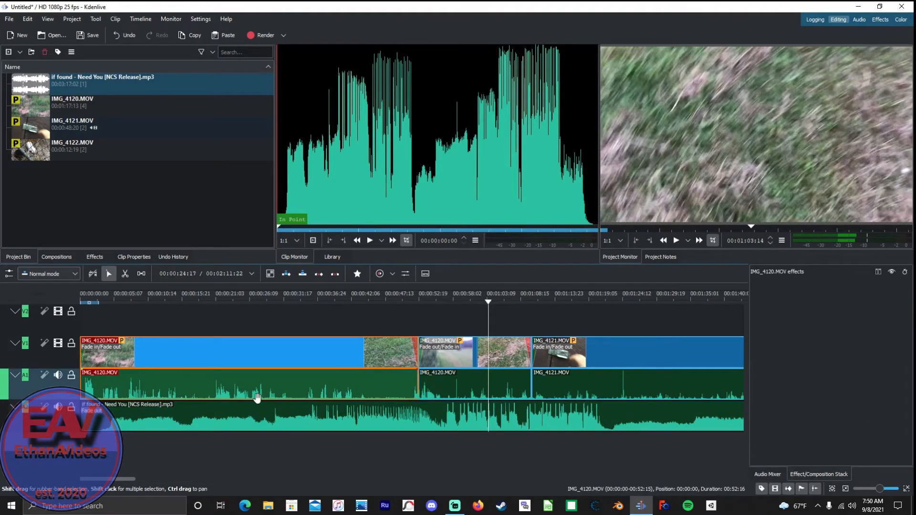
click(760, 476)
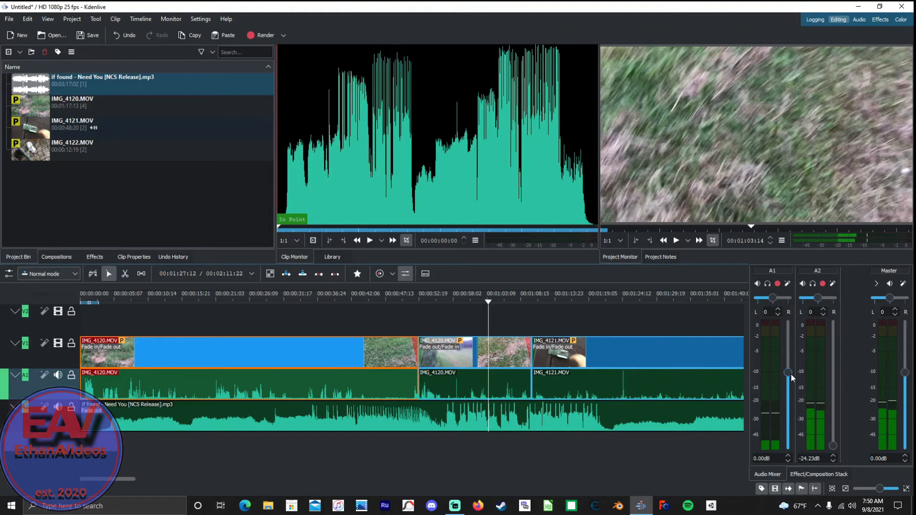
drag(786, 377, 787, 348)
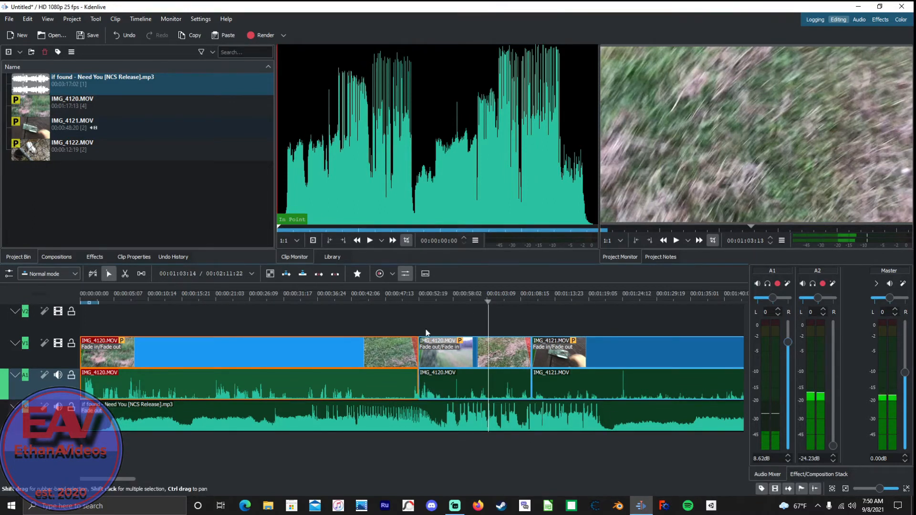
key(Home)
key(space)
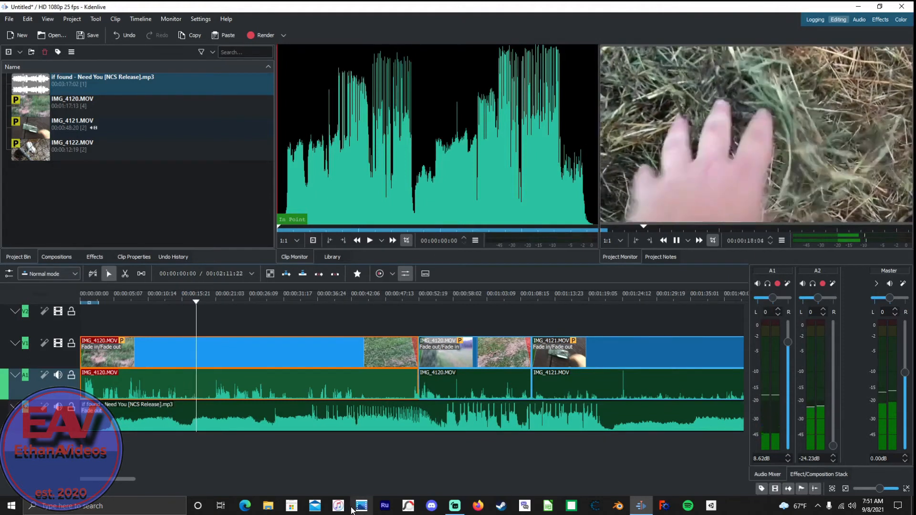
key(space)
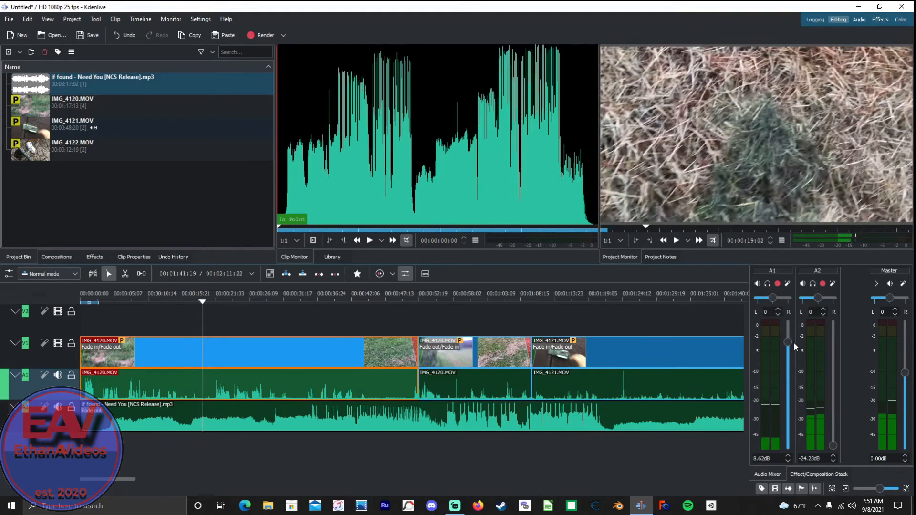
drag(792, 339, 790, 332)
key(space)
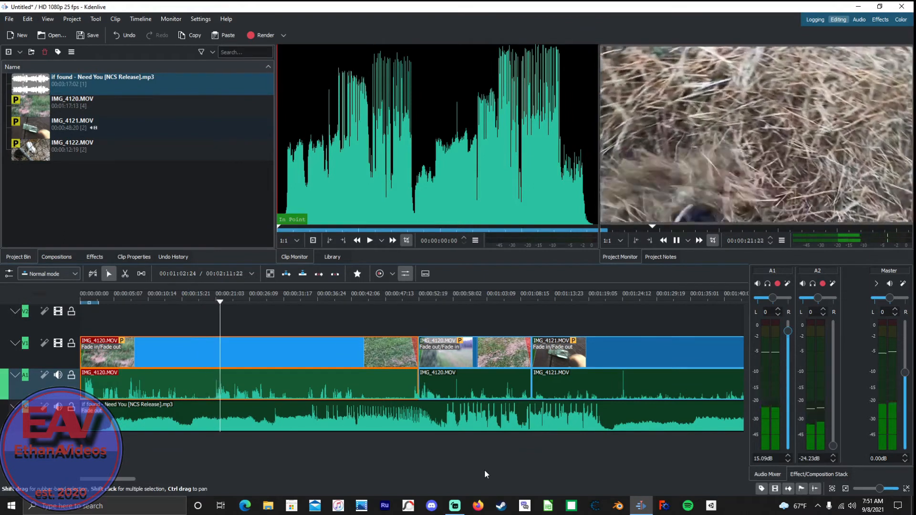
key(space)
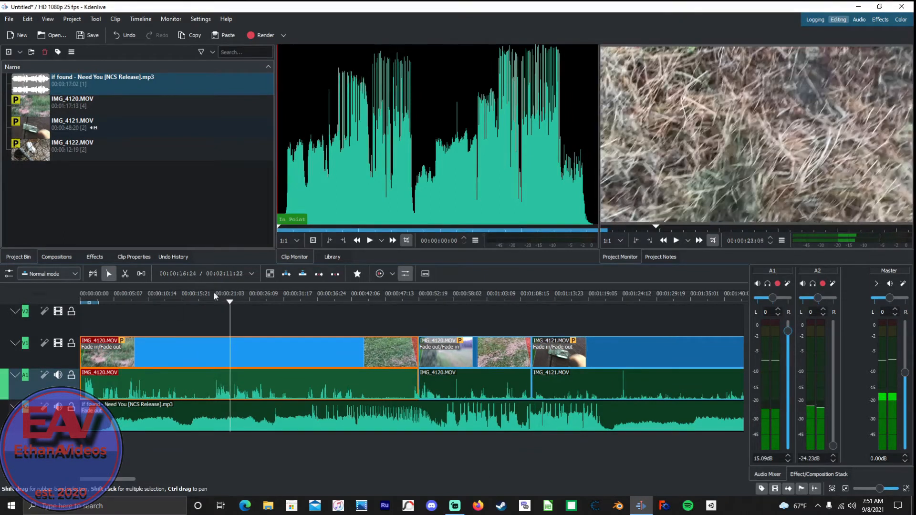
Play the timeline from about 00:01:01 and again from 00:02:05:06 to check the audio mix and the music's fade out.
drag(230, 302, 1, 427)
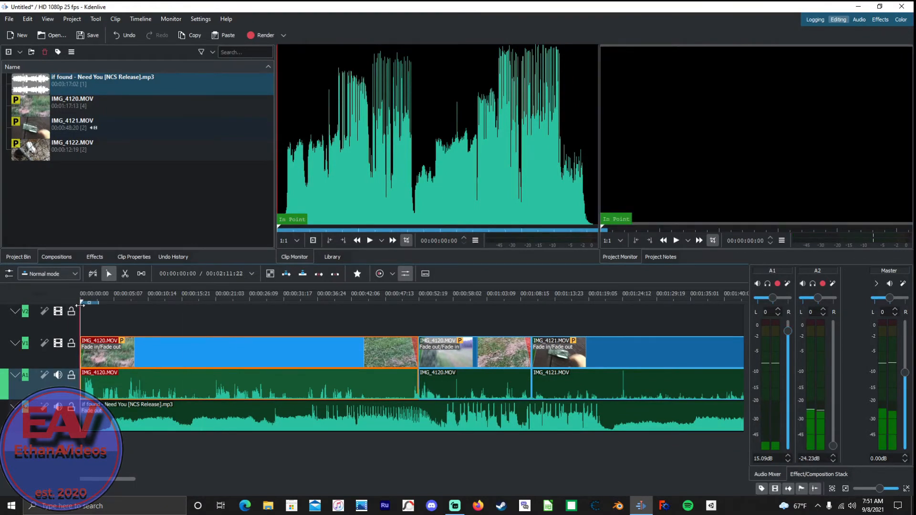
click(463, 447)
key(space)
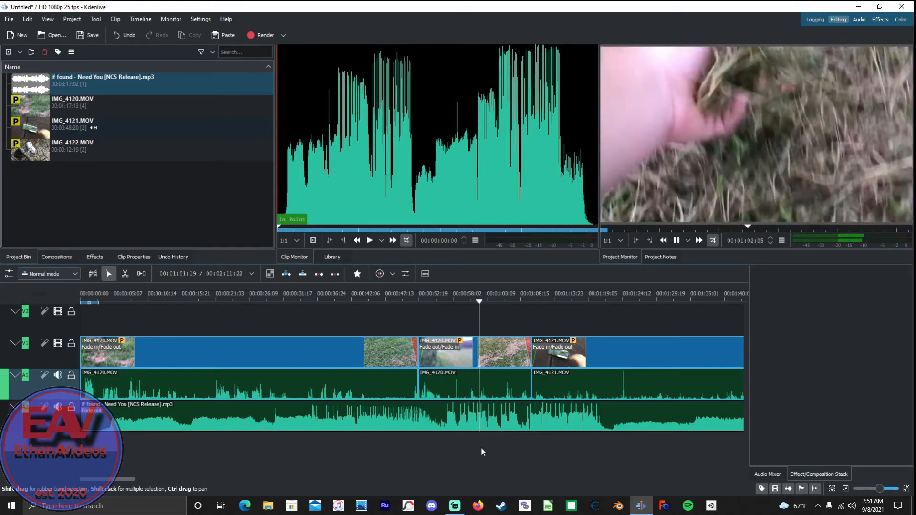
key(space)
scroll(517, 454, down, 8)
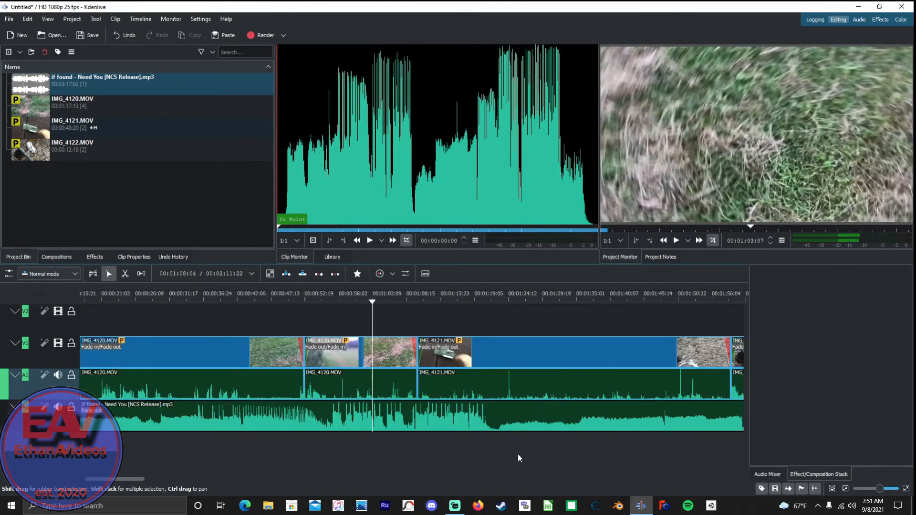
click(428, 443)
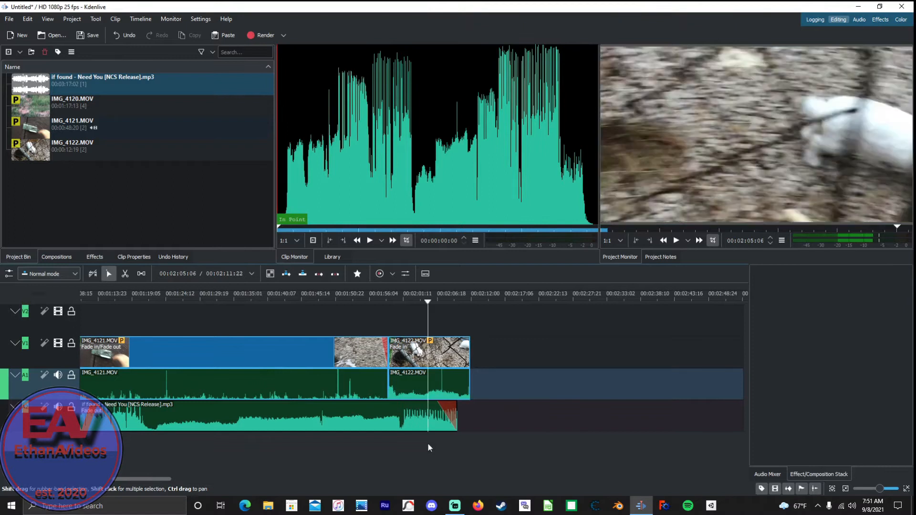
key(space)
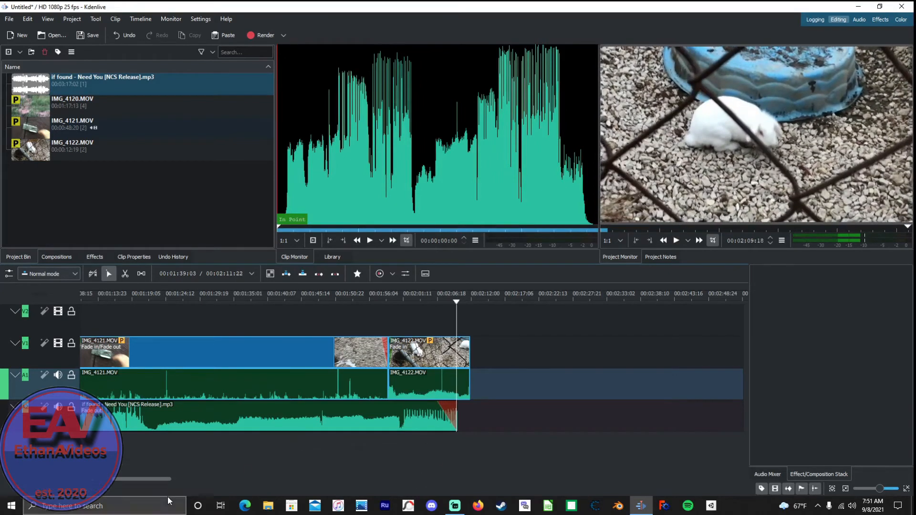
Start a new title clip in the project bin and place a text item near the middle of its canvas.
scroll(247, 448, left, 10)
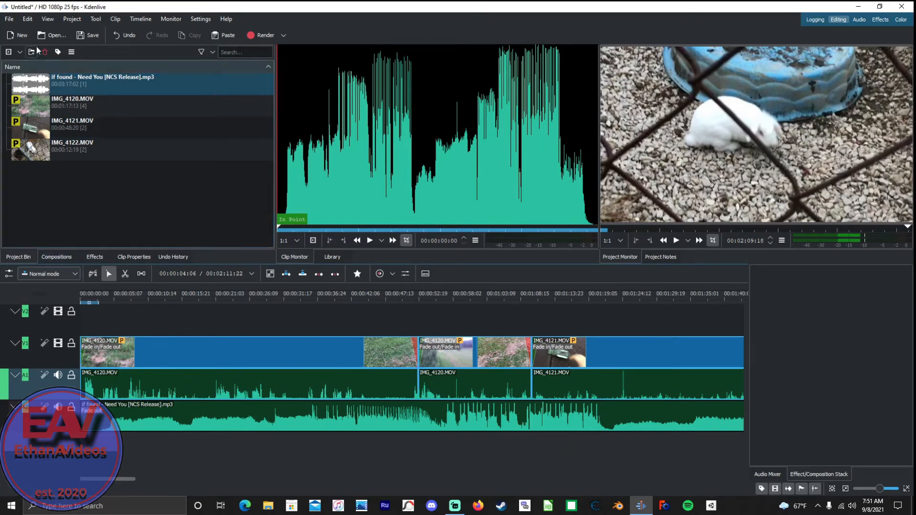
click(20, 52)
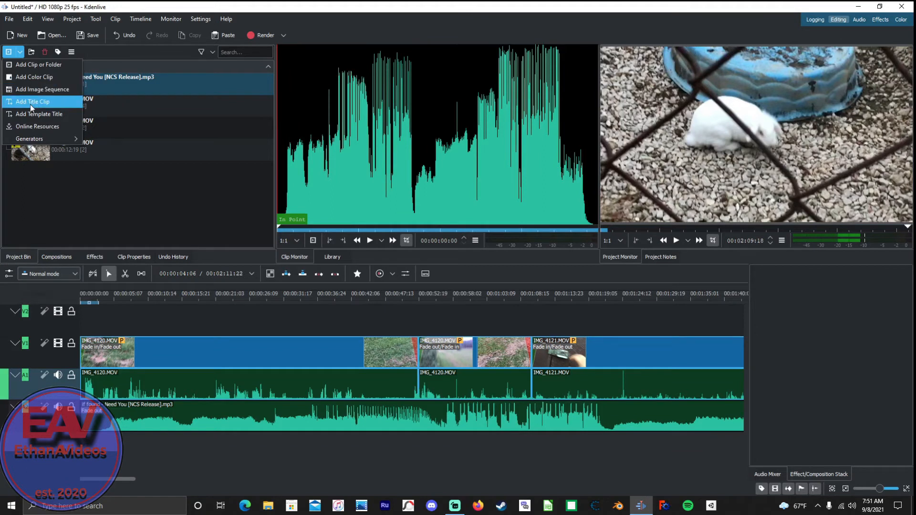
click(53, 103)
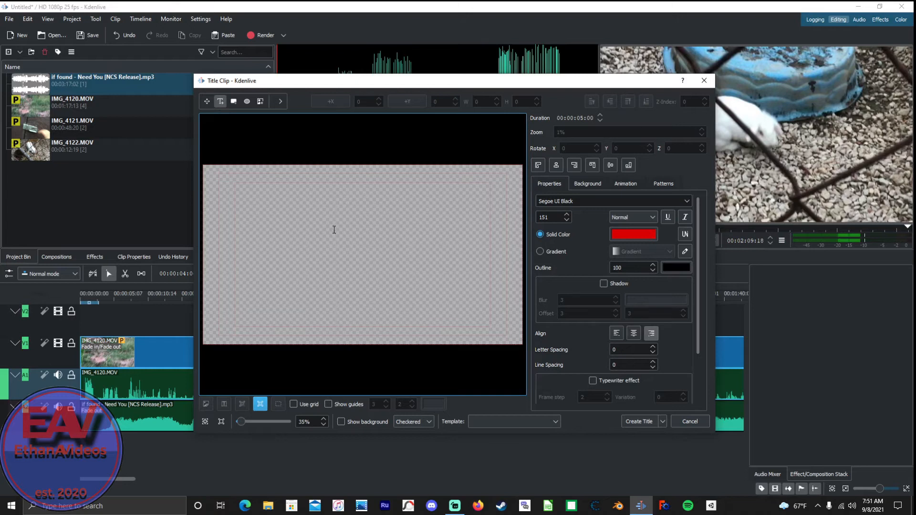
click(322, 249)
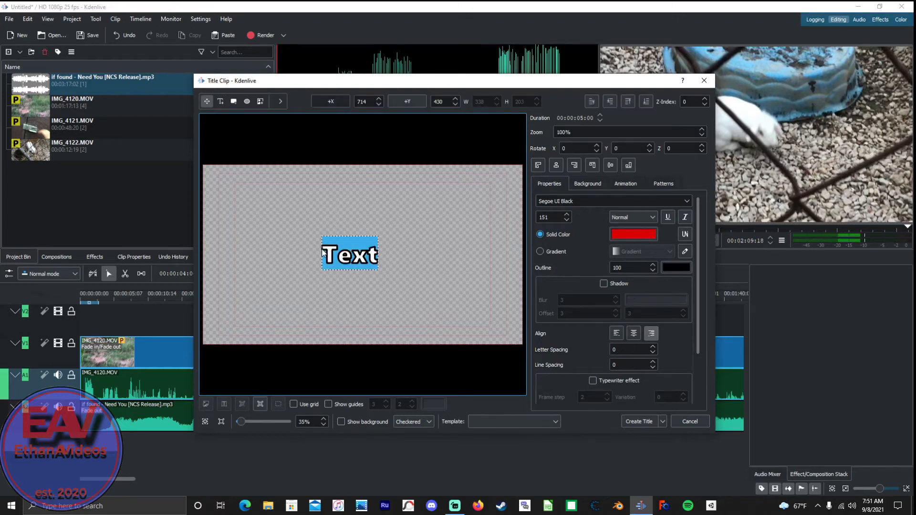
Replace the placeholder text with "Farm Clips" and move the title to the centre of the frame.
click(351, 243)
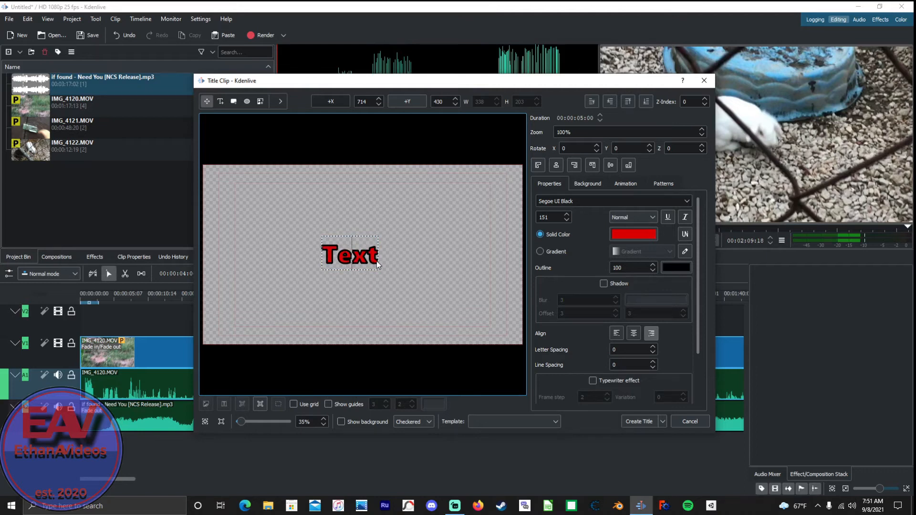
key(Right)
key(BackSpace)
key(BackSpace)
key(BackSpace)
key(BackSpace)
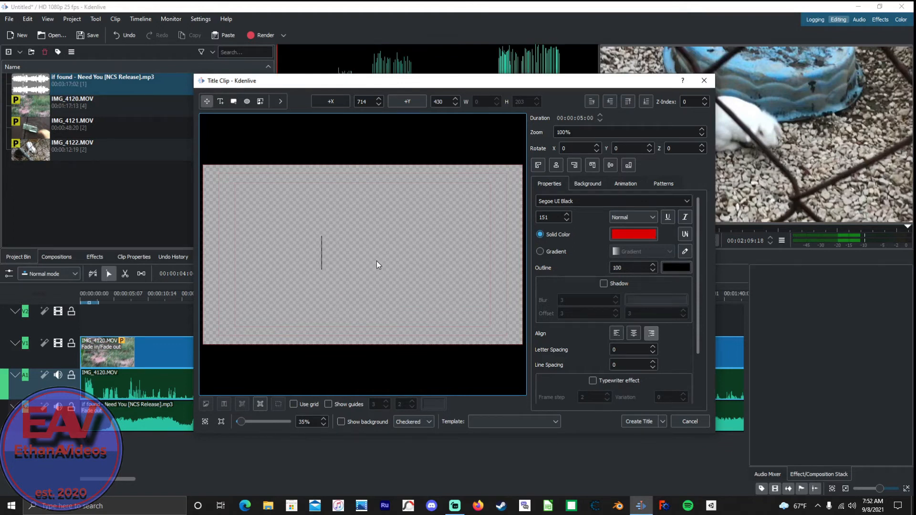
text(Far)
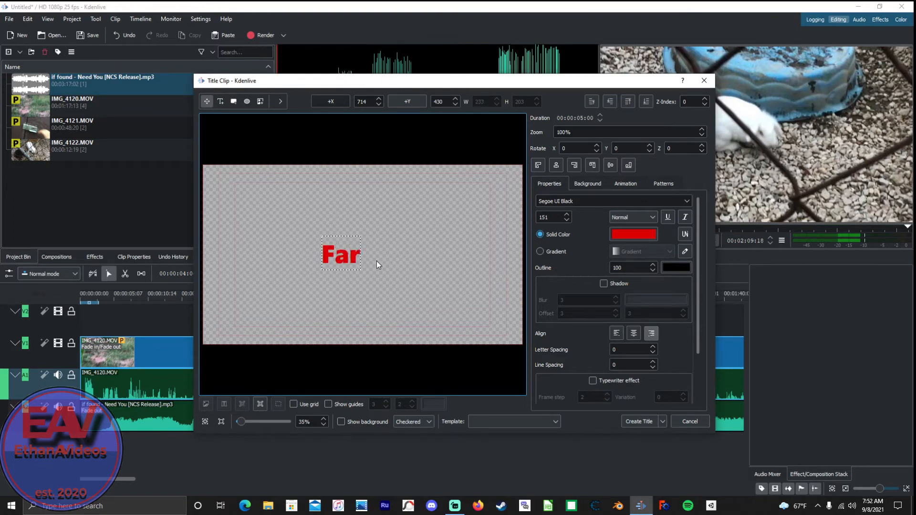
text(m Clips)
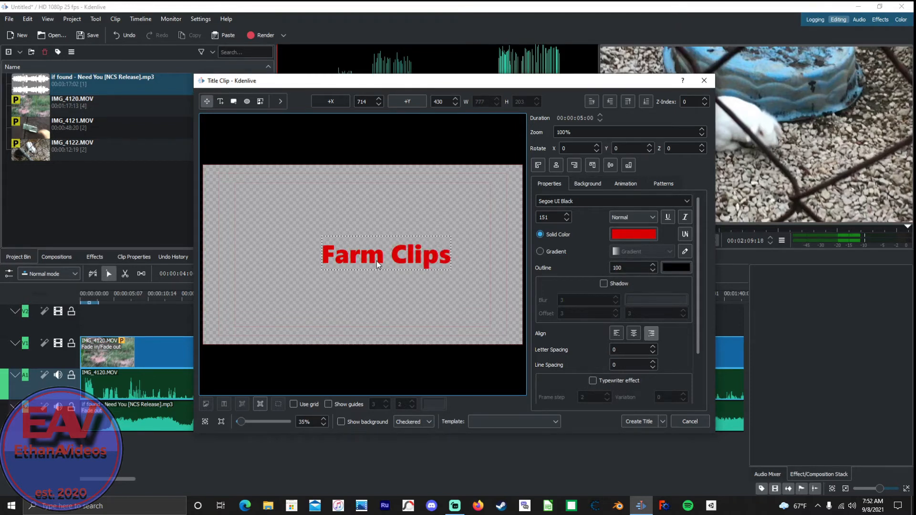
key(Return)
key(BackSpace)
click(358, 316)
drag(420, 255, 386, 257)
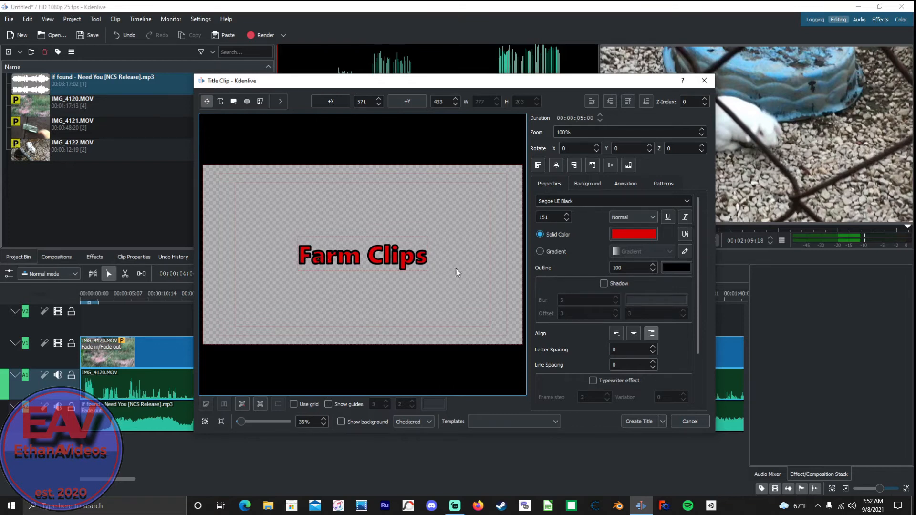
Try to change the title's outline colour to blue.
click(677, 268)
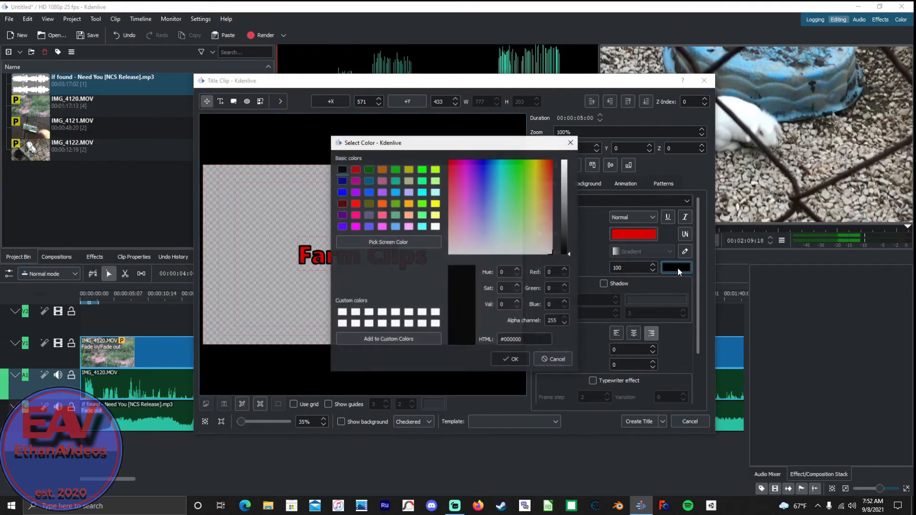
click(482, 164)
click(517, 358)
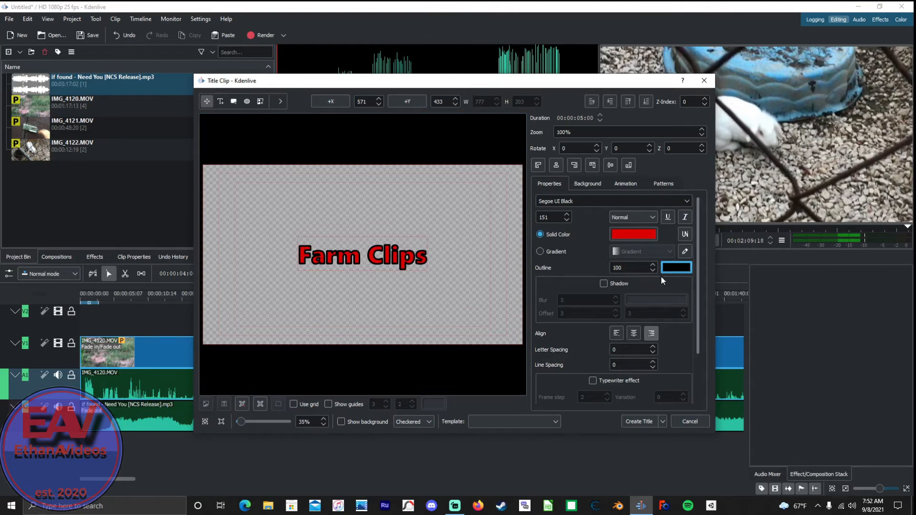
Shift the title slightly to X 565 and try a gradient fill before returning it to solid red.
drag(374, 257, 375, 259)
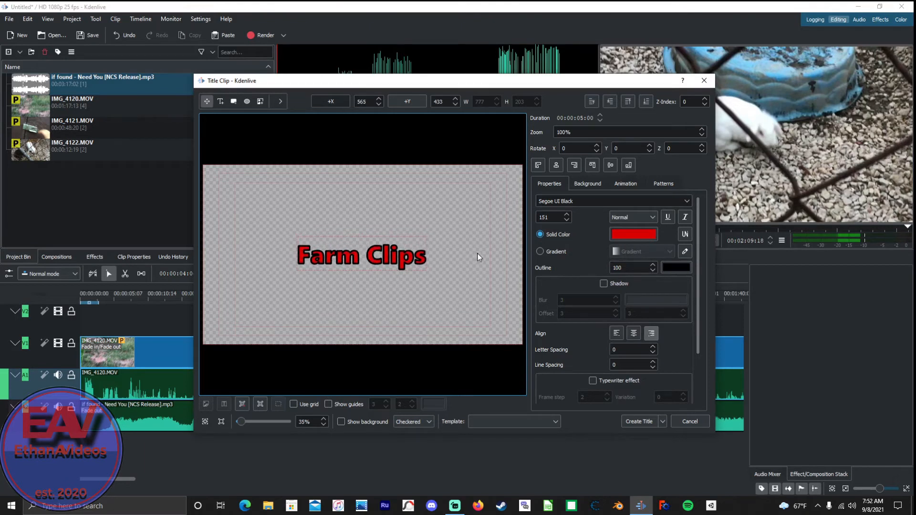
click(541, 252)
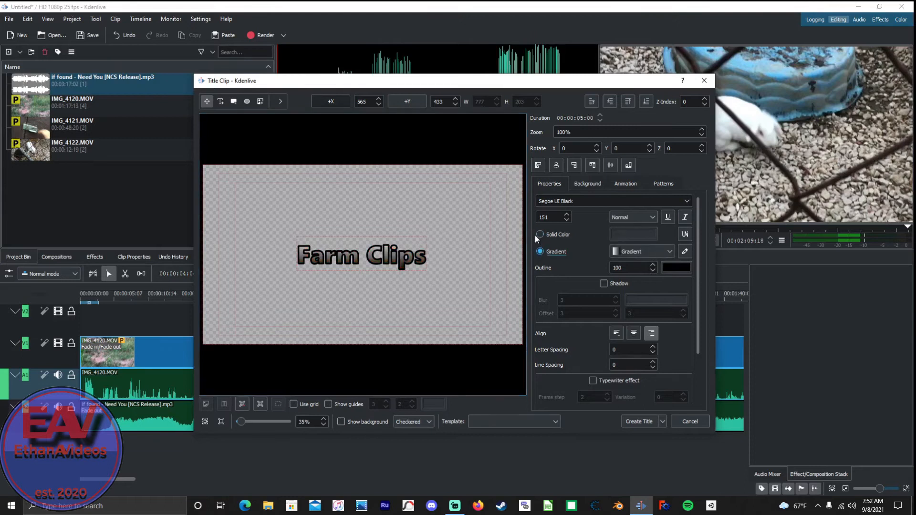
click(538, 234)
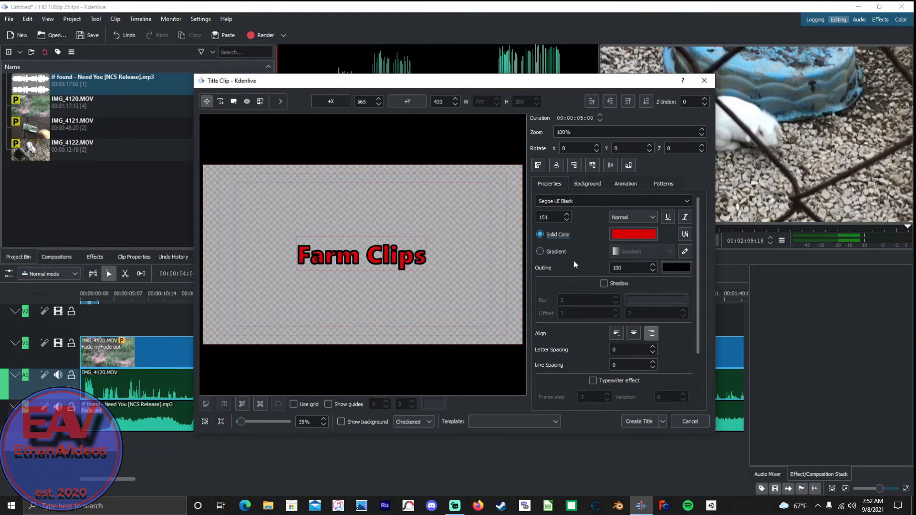
Set the title's outline colour to bright blue, #1810F4.
click(665, 268)
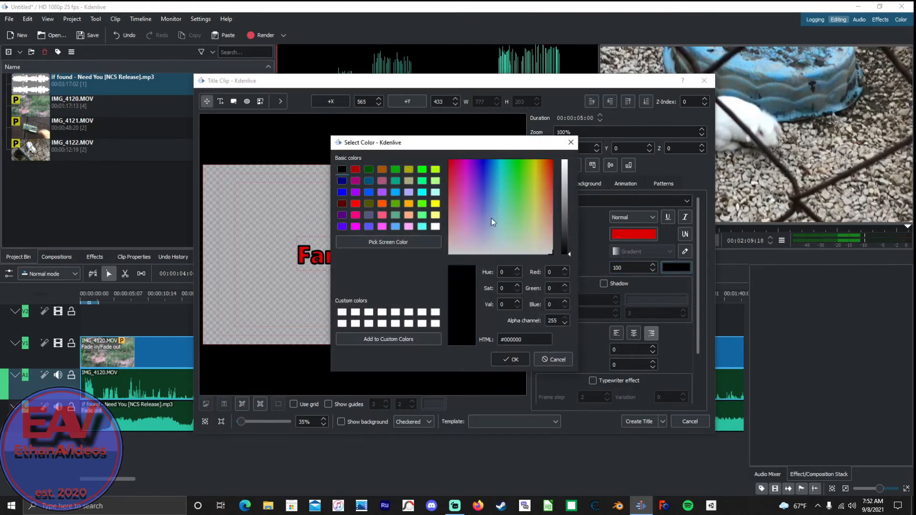
click(482, 165)
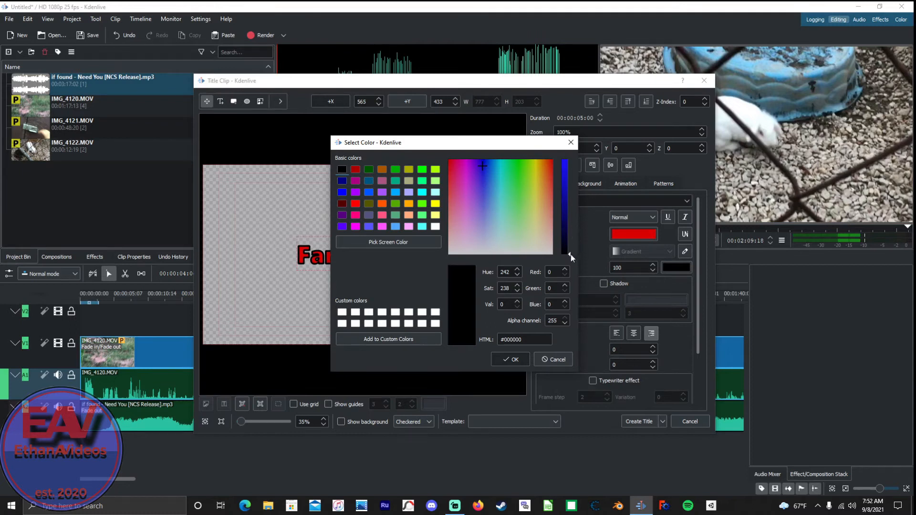
click(567, 168)
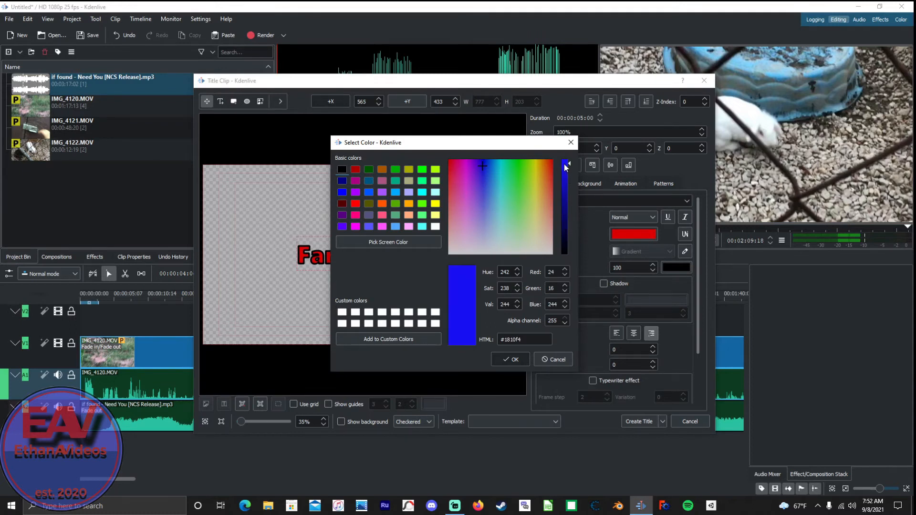
click(514, 361)
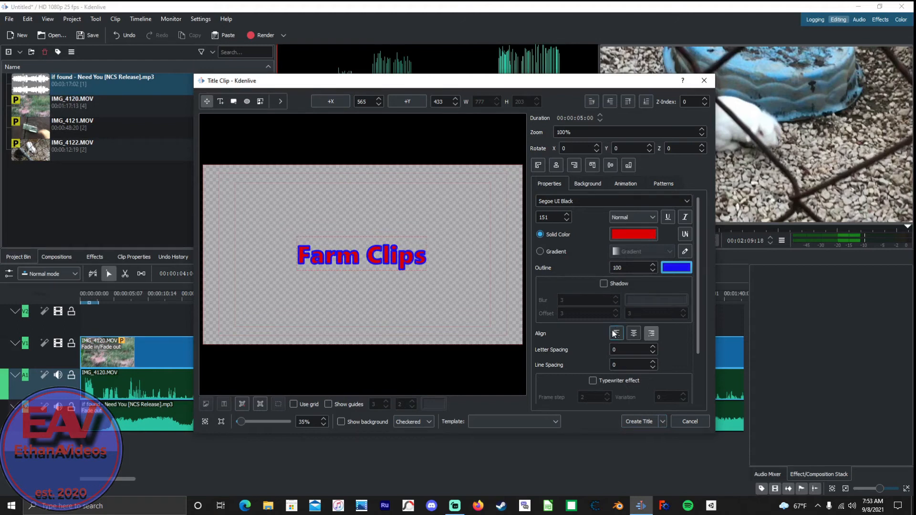
Underline the "Farm Clips" text and try italic on it, switching the italic off again.
click(669, 218)
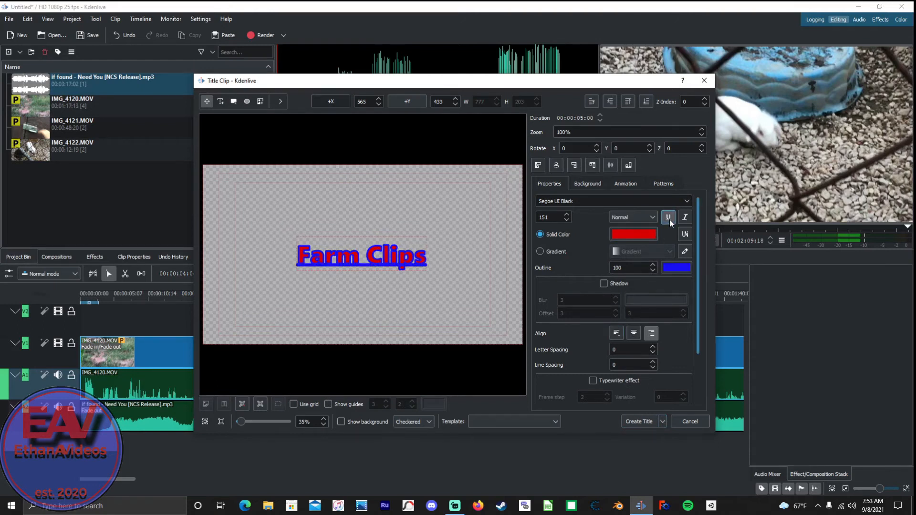
click(685, 219)
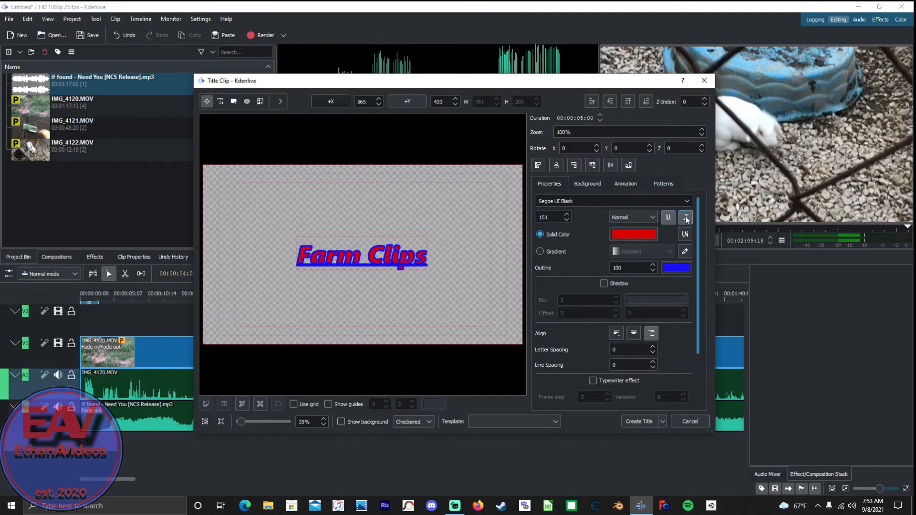
click(686, 219)
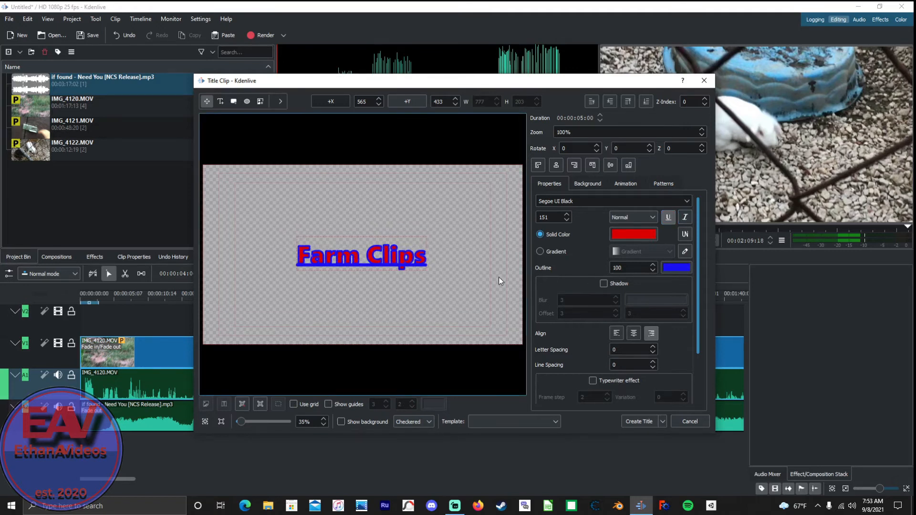
Review the title's background, animation and pattern options and create the title clip.
click(587, 185)
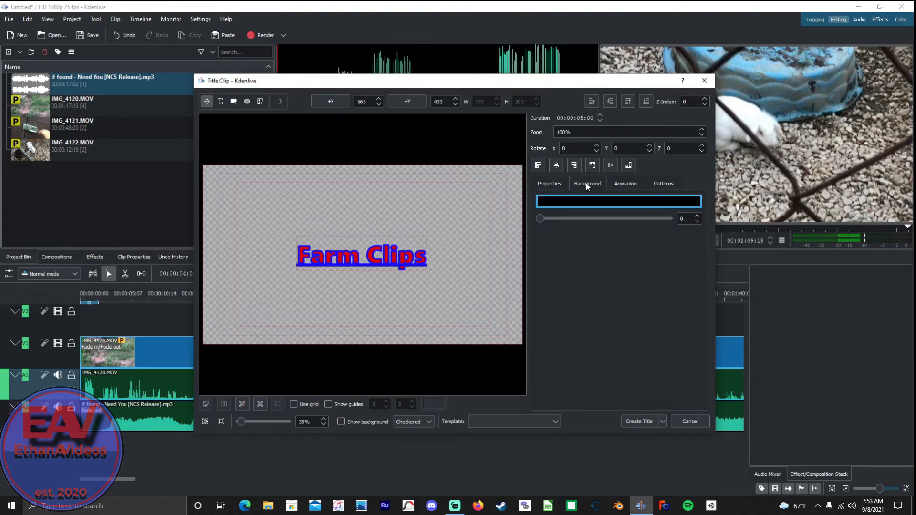
click(626, 185)
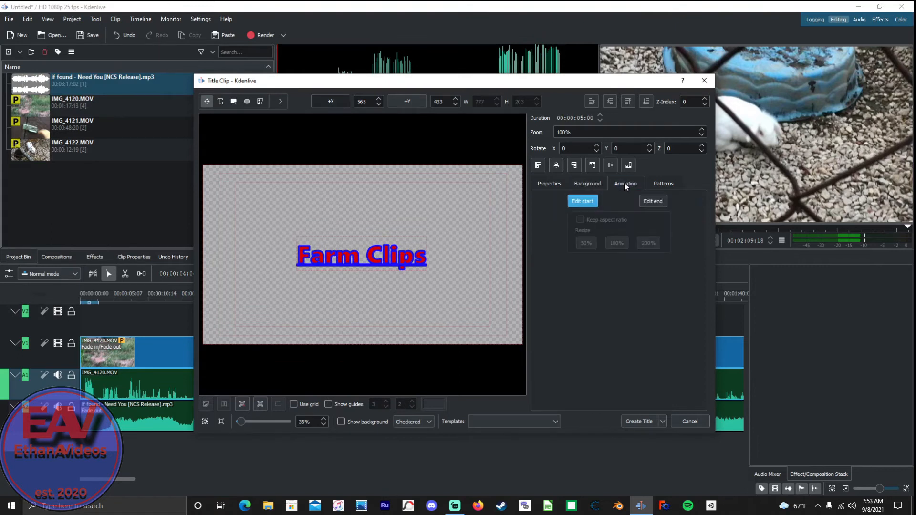
click(672, 186)
click(549, 184)
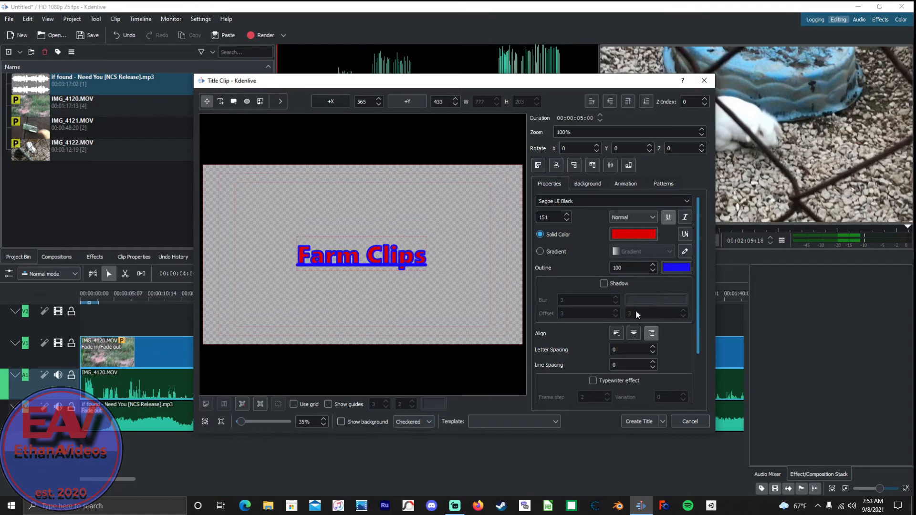
click(640, 425)
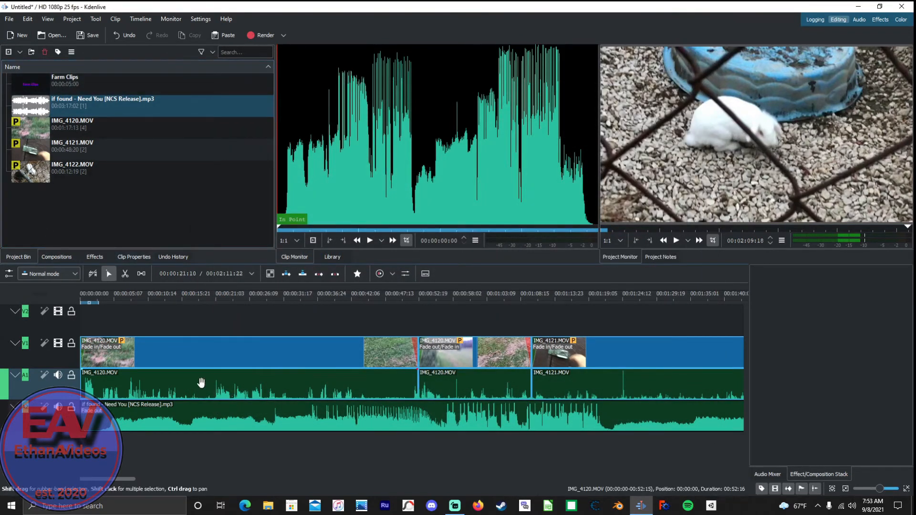
Place the Farm Clips title on video track V2 at the very start of the timeline.
click(187, 358)
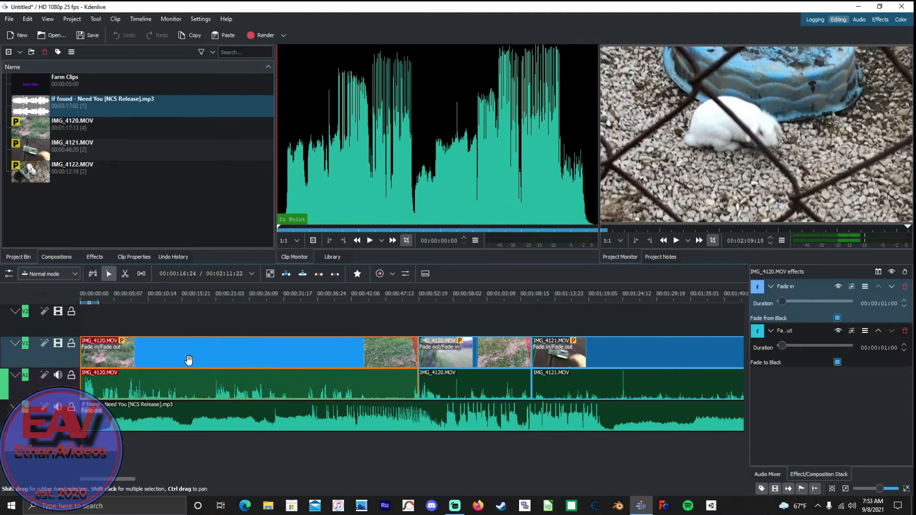
scroll(348, 405, down, 3)
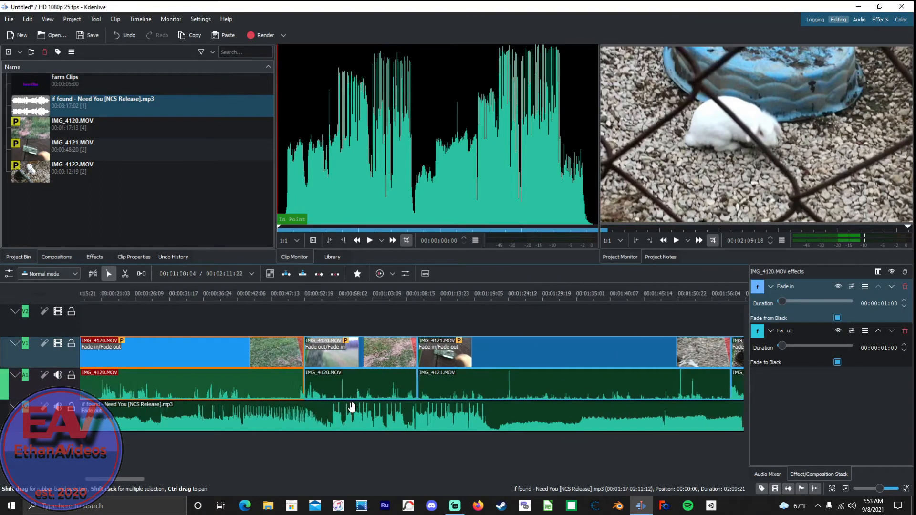
scroll(352, 406, up, 3)
drag(93, 78, 71, 311)
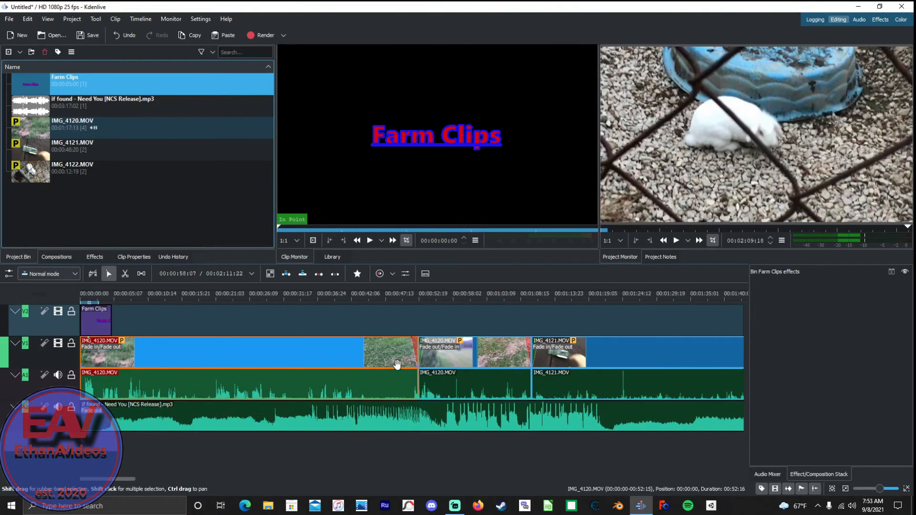
Move IMG_4122, IMG_4121 and the second IMG_4120 clip later on V1 to make room for the title.
click(588, 359)
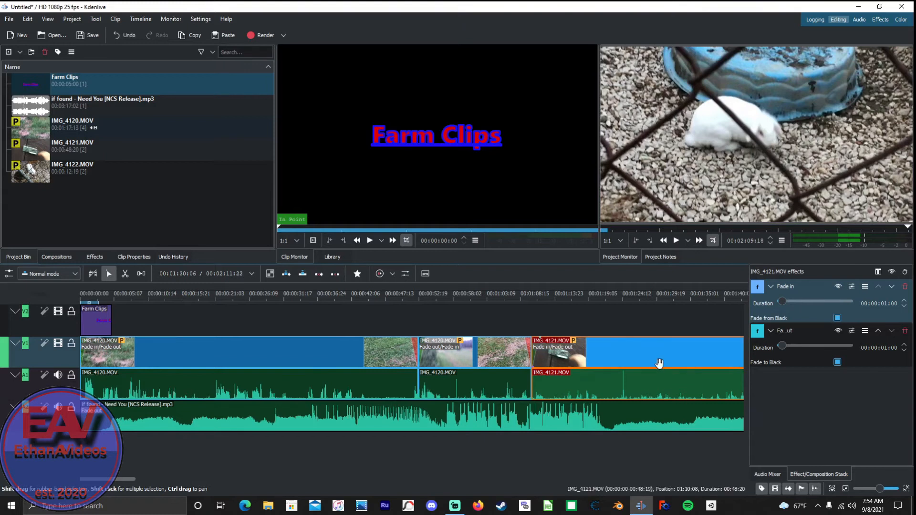
scroll(660, 363, down, 3)
scroll(660, 363, down, 4)
drag(473, 358, 558, 362)
drag(369, 351, 452, 352)
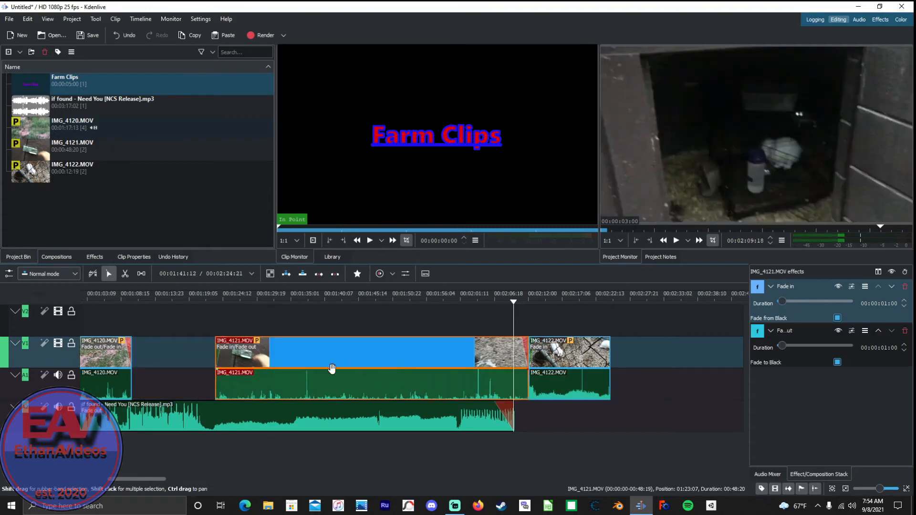
scroll(262, 377, up, 4)
drag(311, 356, 425, 363)
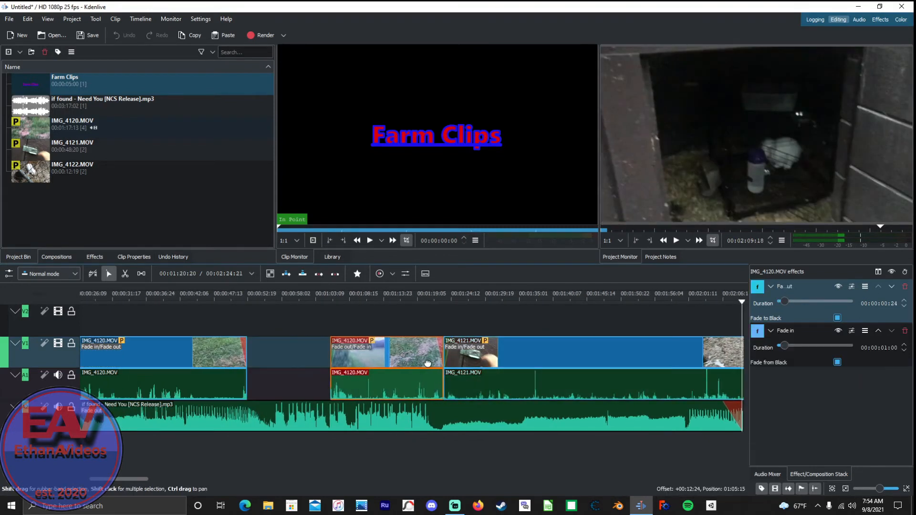
Move the first IMG_4120 clip to start where the title ends and close the gaps before the second IMG_4120 and IMG_4121 clips.
scroll(364, 375, up, 3)
drag(301, 353, 341, 356)
drag(551, 355, 500, 357)
drag(666, 354, 615, 355)
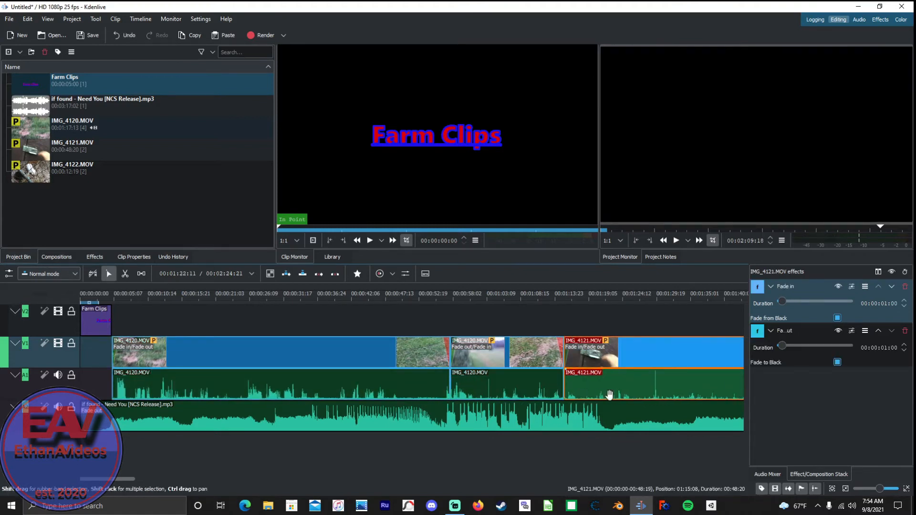
Pull IMG_4122 back against the end of IMG_4121 and shift the A2 music later to start at about 00:00:07.
scroll(609, 394, down, 6)
drag(597, 380, 494, 373)
drag(436, 418, 467, 411)
scroll(477, 405, up, 6)
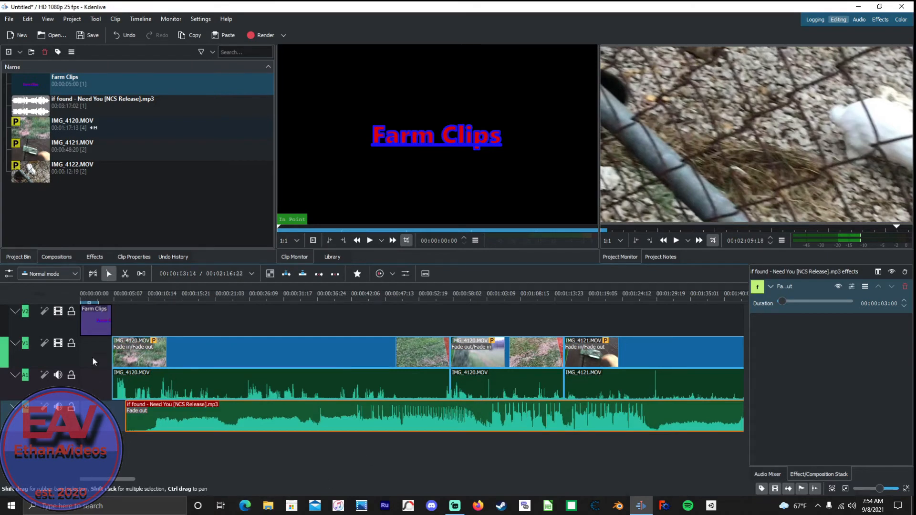
Add a fade-in of about 00:00:01:16 to the Farm Clips title on V2.
click(85, 311)
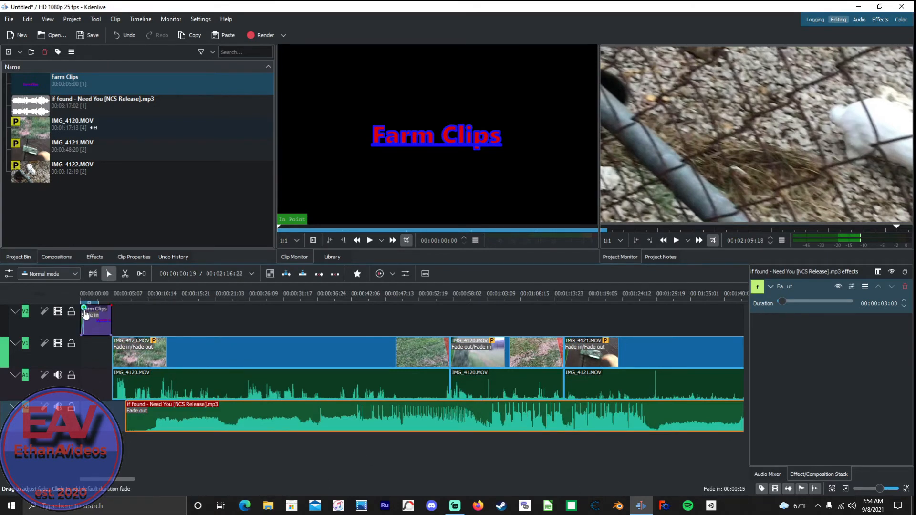
drag(85, 313, 91, 313)
click(84, 315)
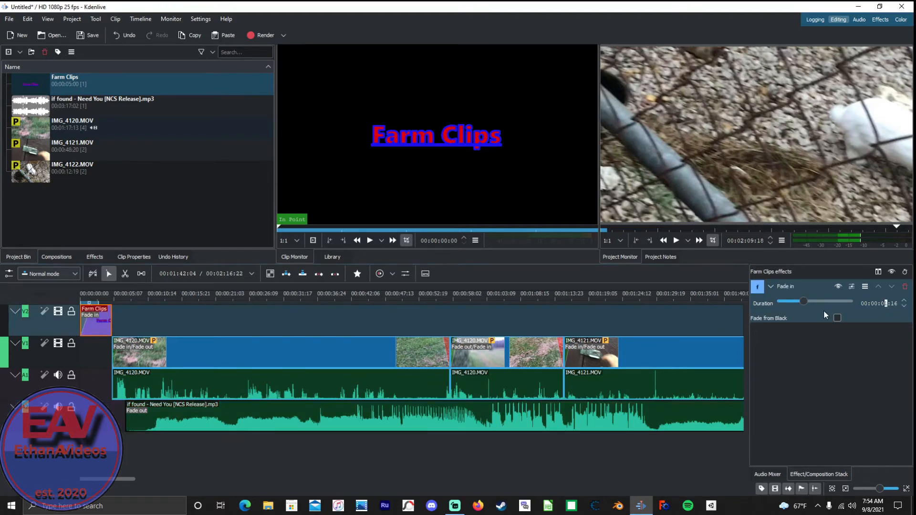
Set the Farm Clips title's fade-in to 00:00:01:00 from black and add a fade-out of 00:00:01:00 to black.
text(00)
click(837, 317)
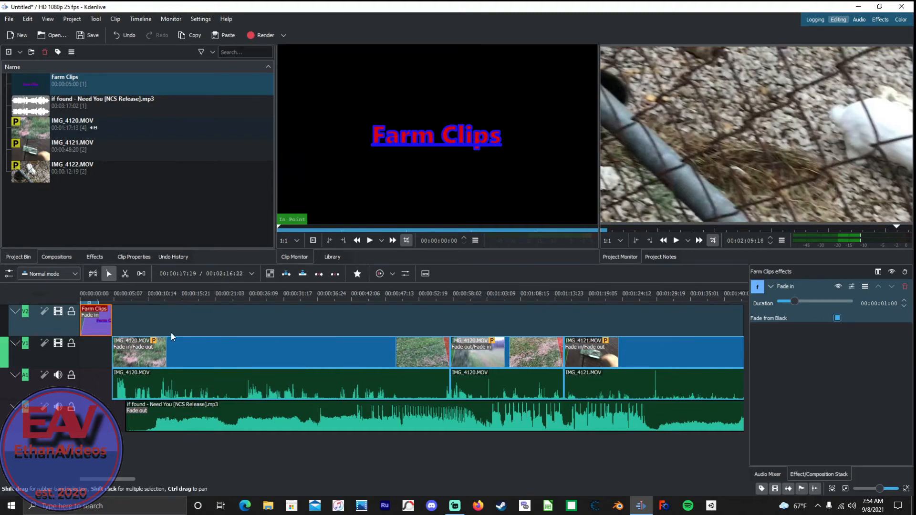
click(109, 313)
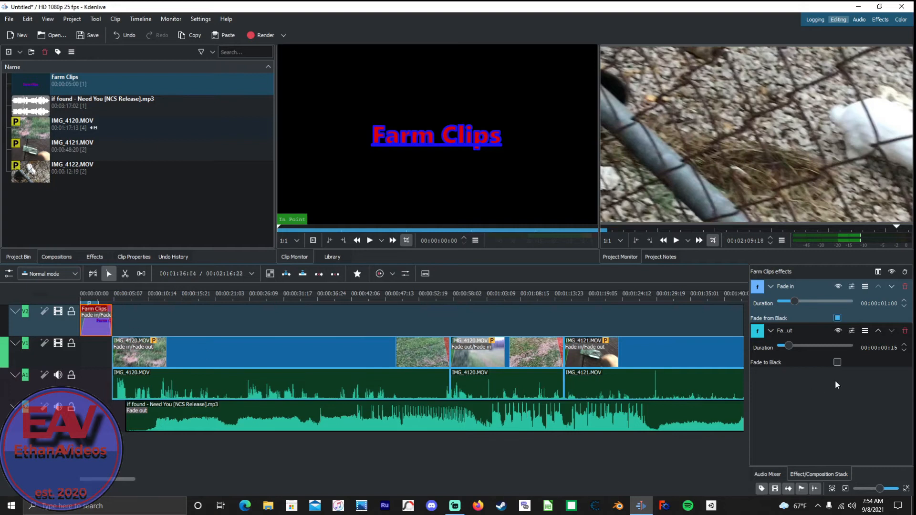
click(886, 348)
text(100)
click(838, 363)
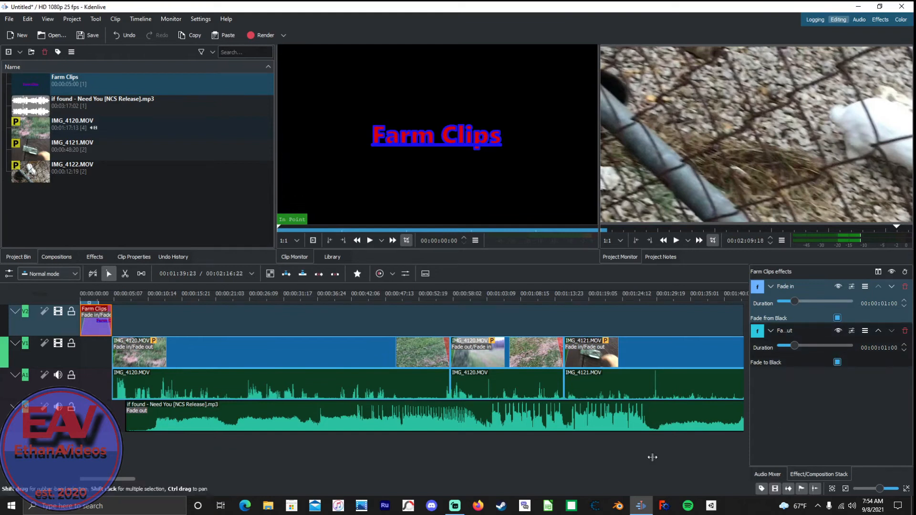
Play the opening title and first clip from the beginning, return the playhead to 00:00:00:00 and review the rest of the timeline.
click(82, 440)
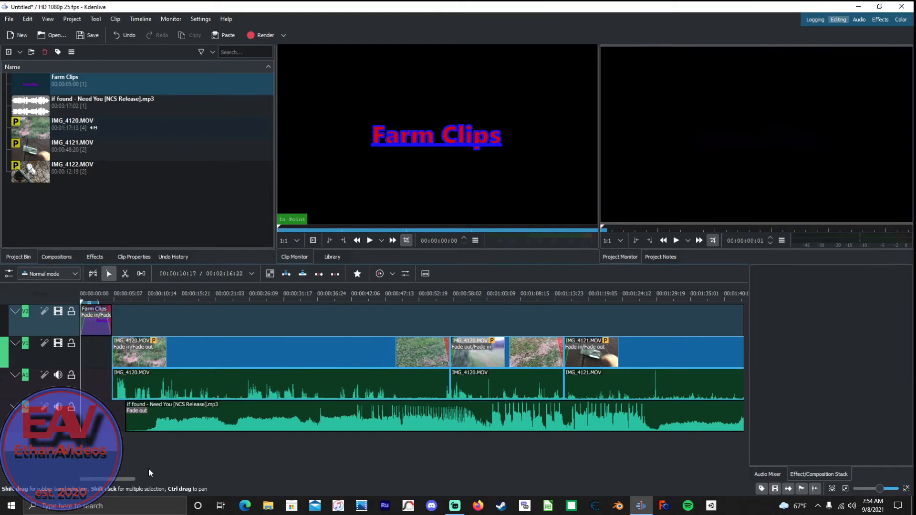
key(space)
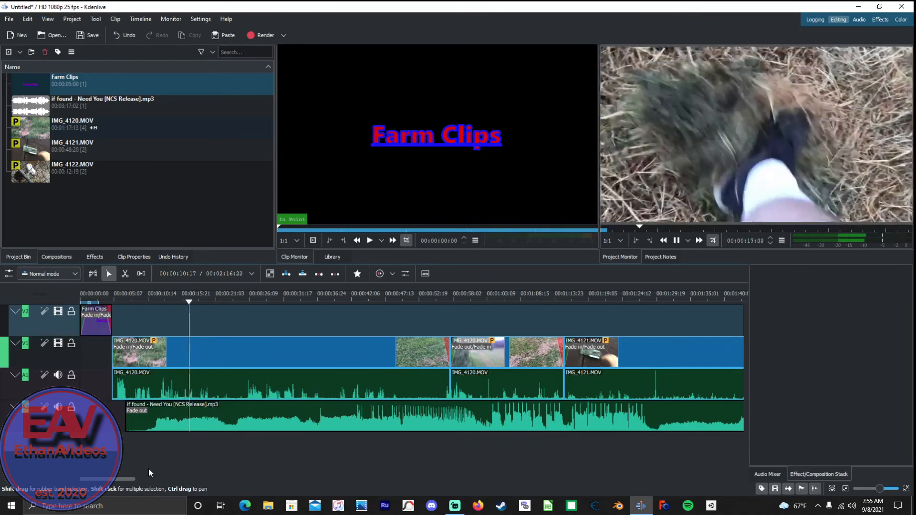
key(space)
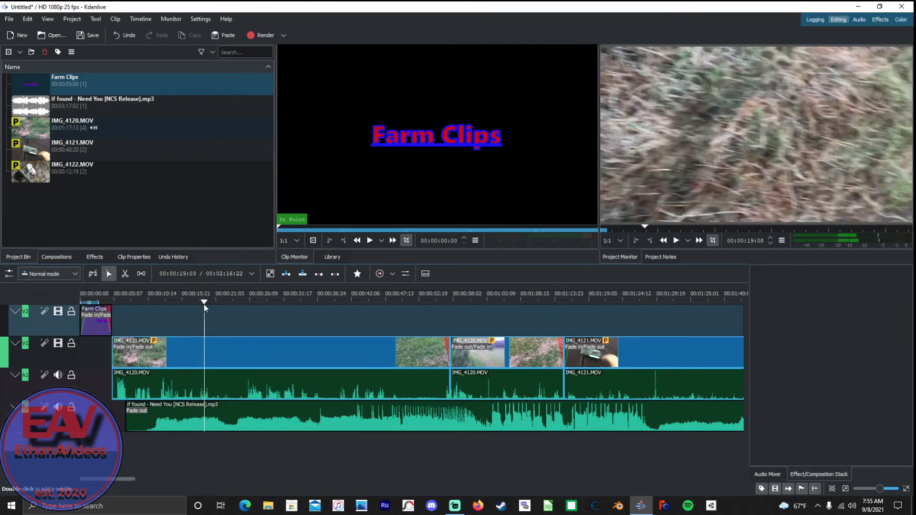
drag(205, 303, 80, 303)
scroll(383, 437, down, 10)
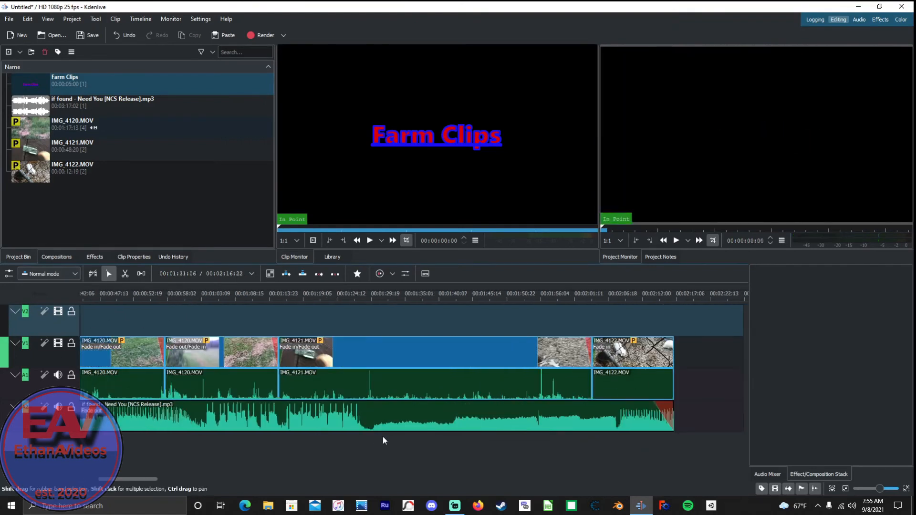
scroll(406, 452, up, 10)
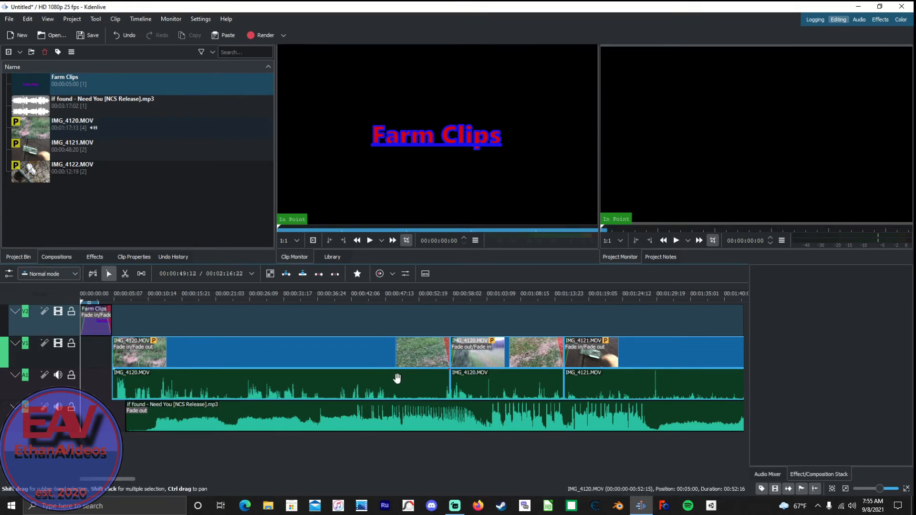
Set up a full-project render in MP4-H264/AAC format with the output file named Farm Clips.mp4.
click(264, 36)
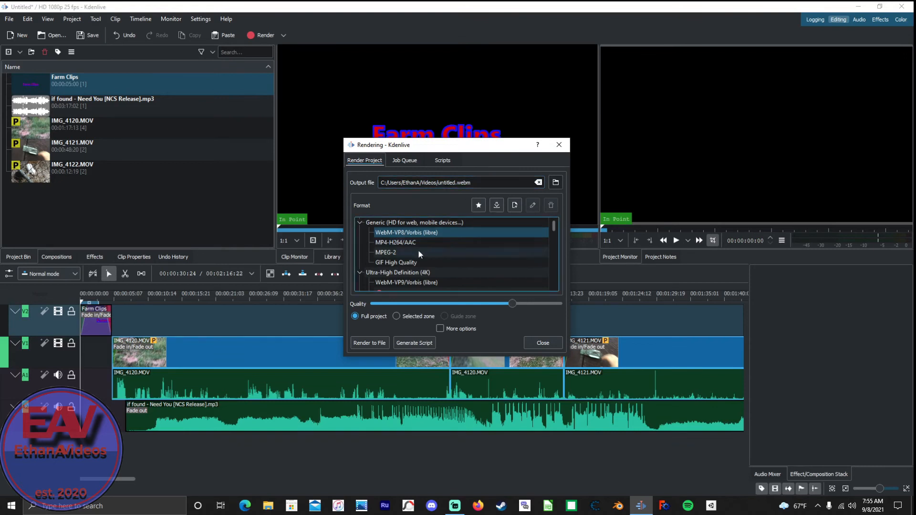
click(396, 242)
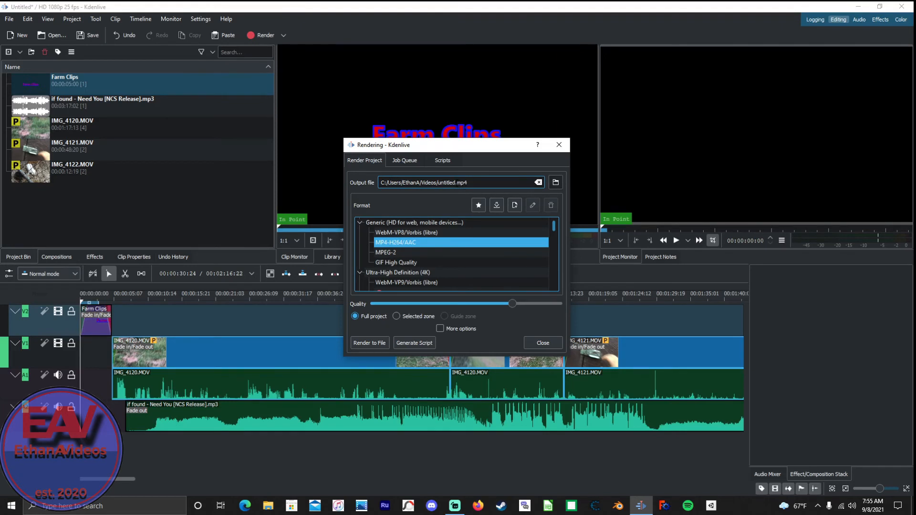
click(456, 183)
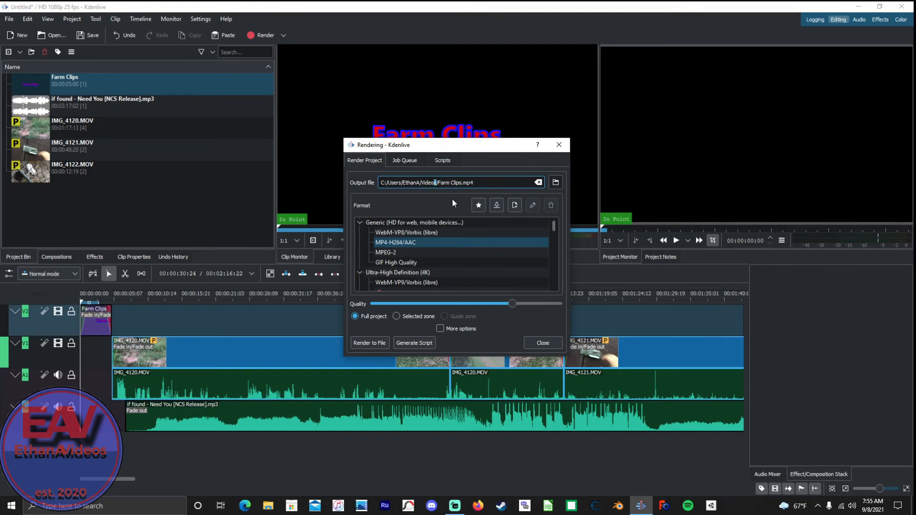
Choose the Desktop as the render destination and save the output file name as Farm Clips.
click(556, 183)
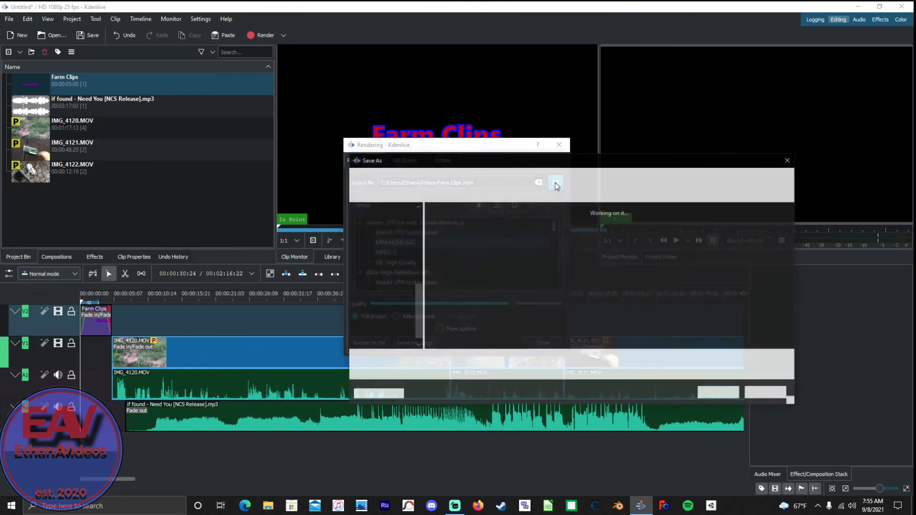
scroll(391, 230, up, 5)
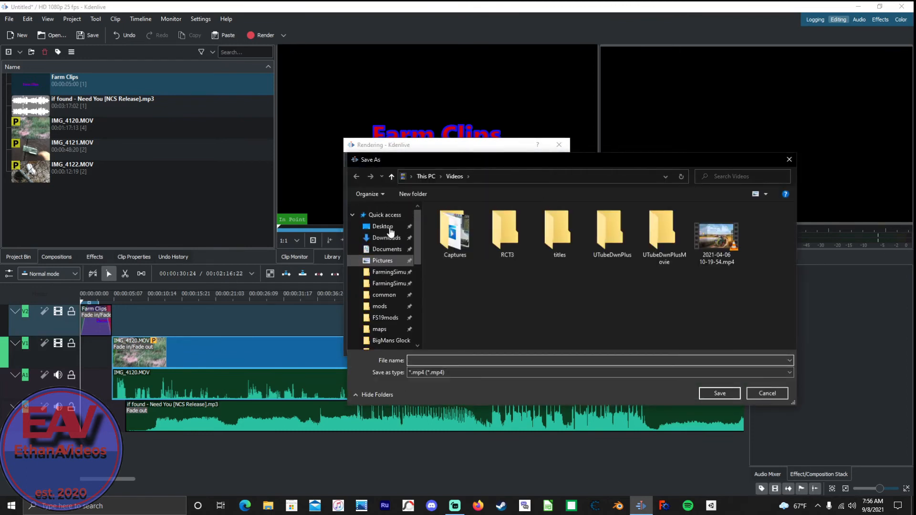
click(385, 226)
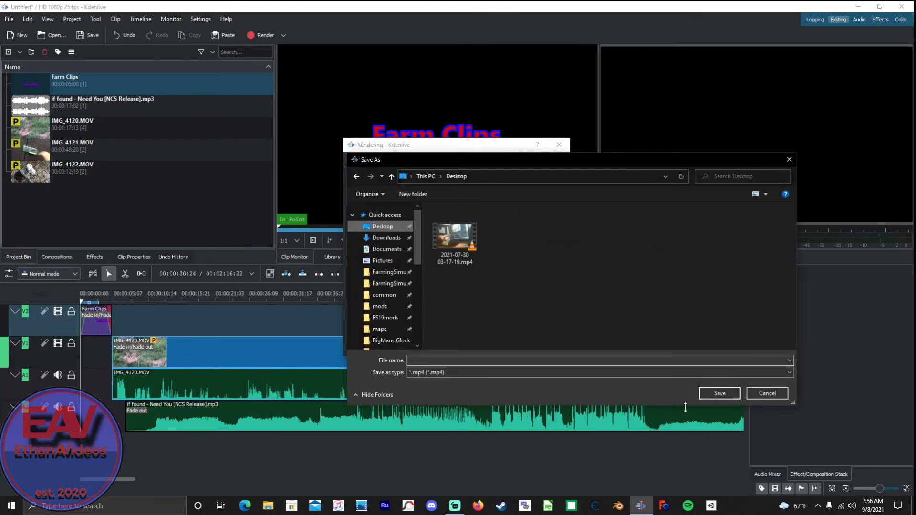
click(721, 393)
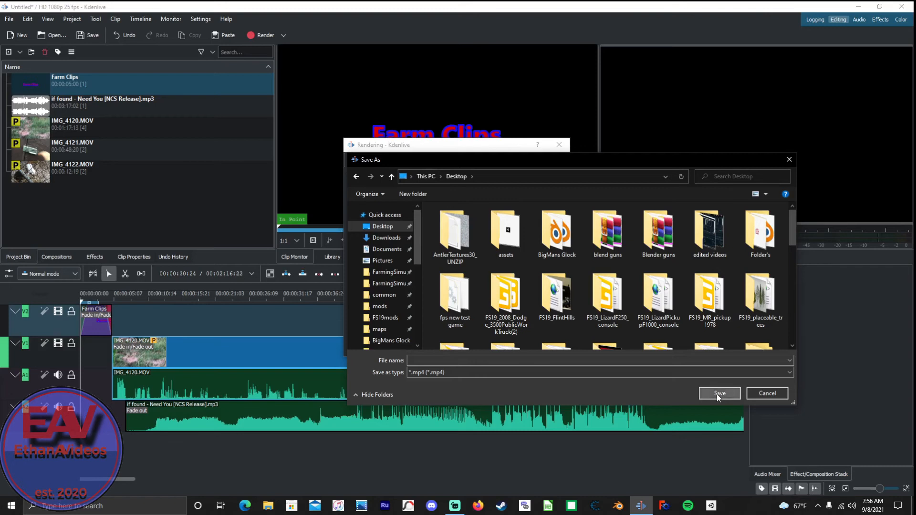
click(422, 359)
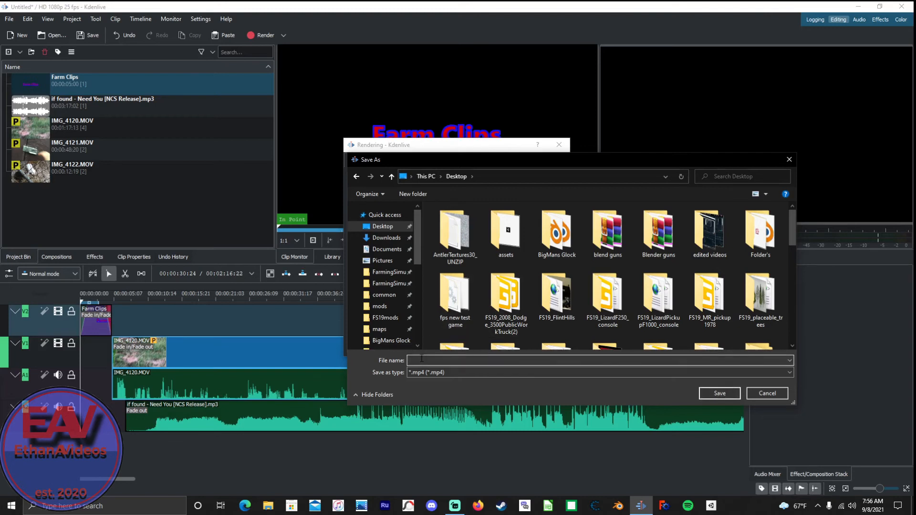
text(Farm Clips)
click(719, 394)
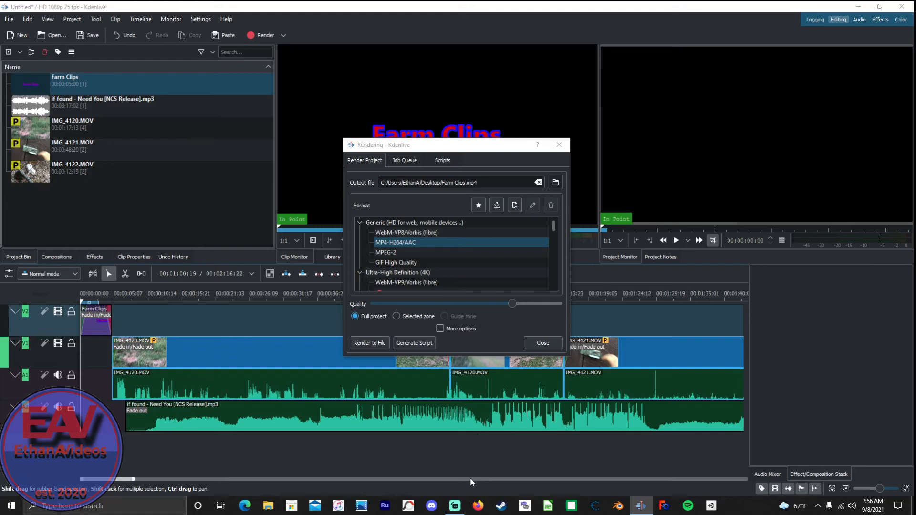
Open the rendered Farm Clips.mp4 from the desktop in VLC media player.
click(456, 508)
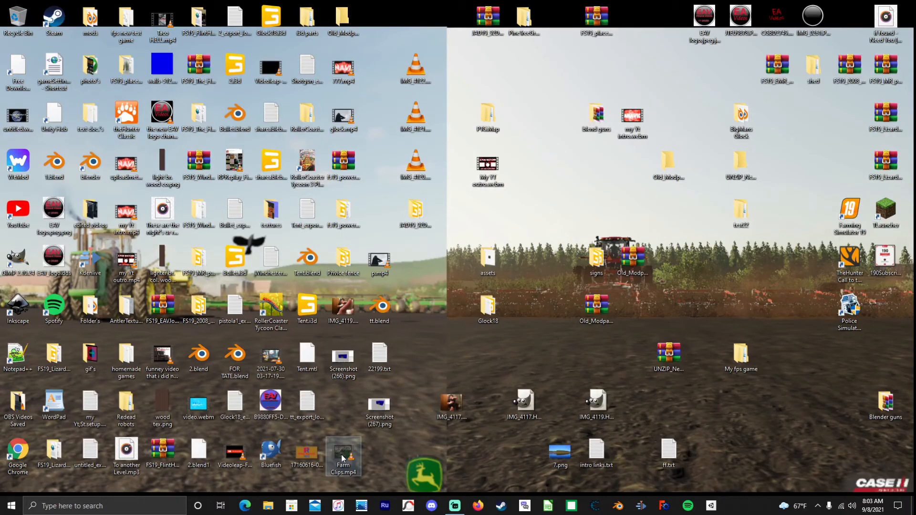
double_click(342, 458)
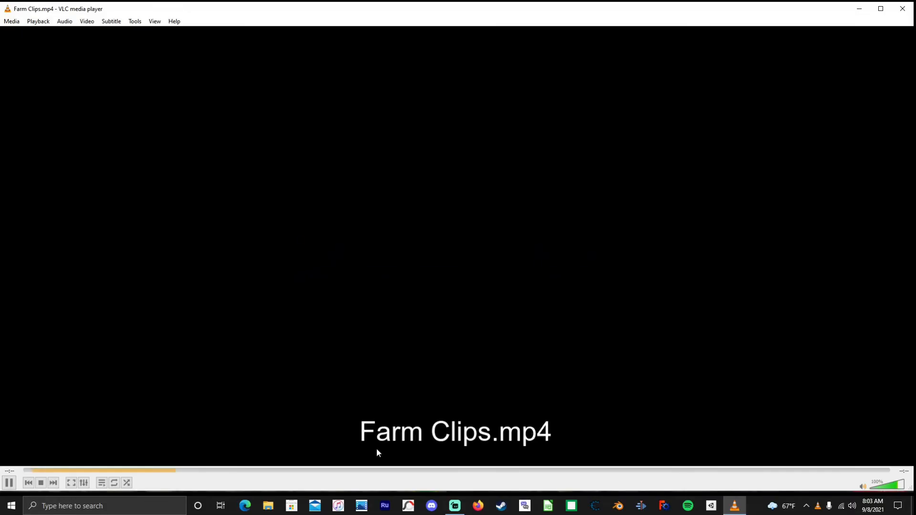